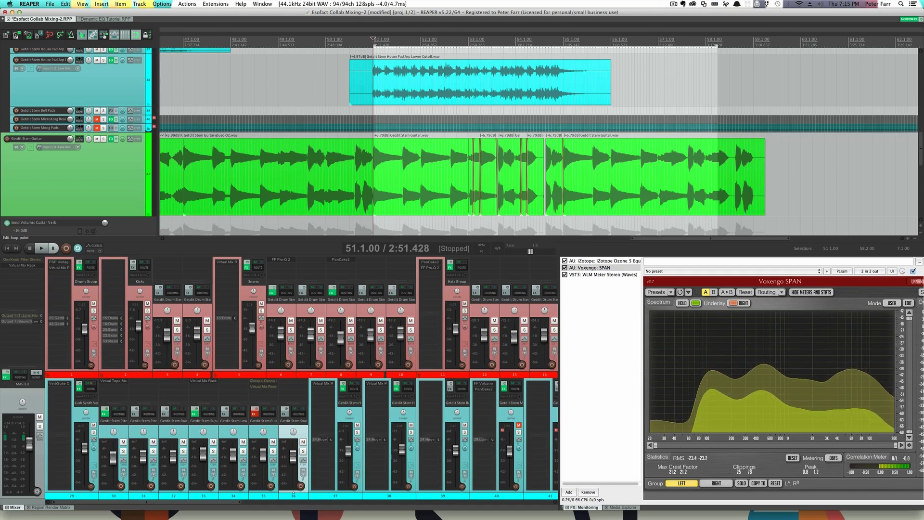
- Audition the section from 51.1.00 in the full mix and with the House Pad Arp Lower Cutoff and Guitar tracks soloed
key(space)
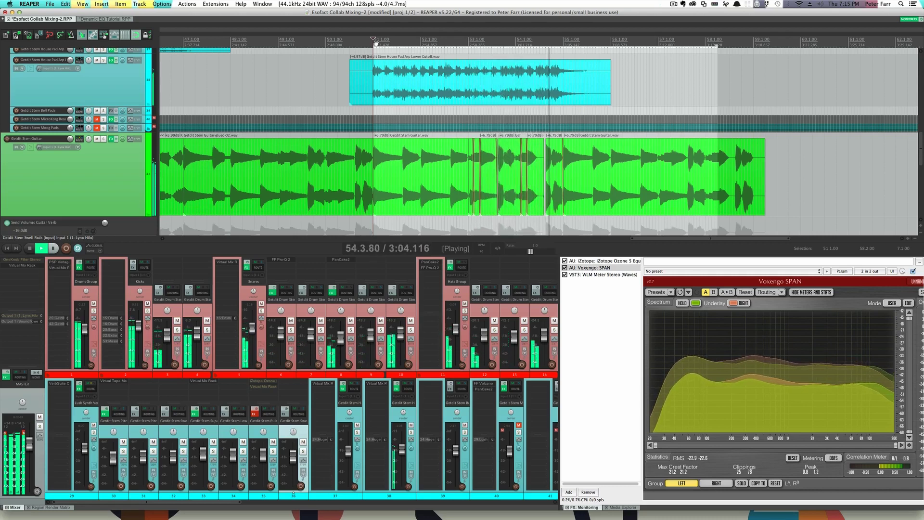
key(space)
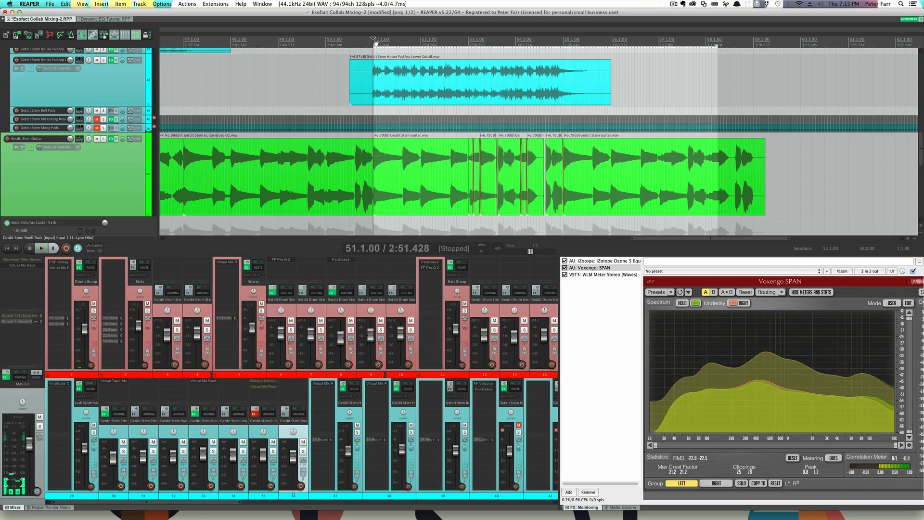
click(103, 60)
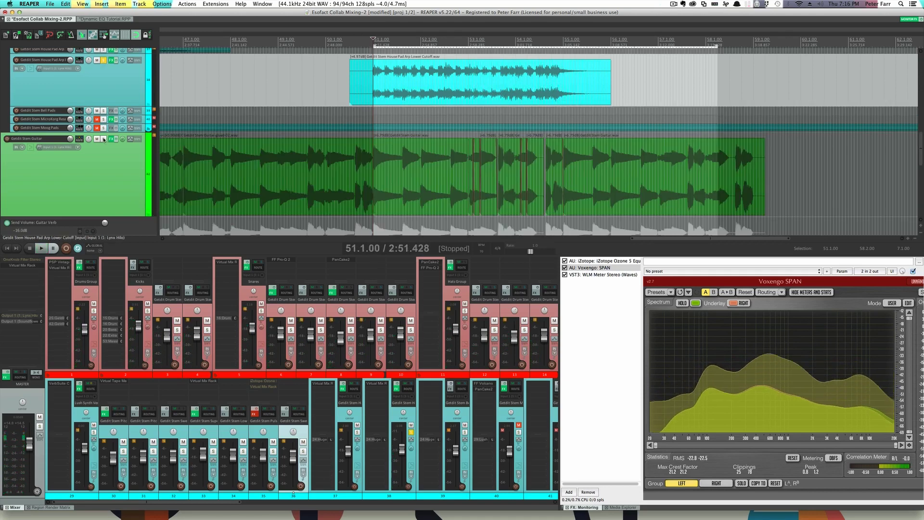
click(104, 138)
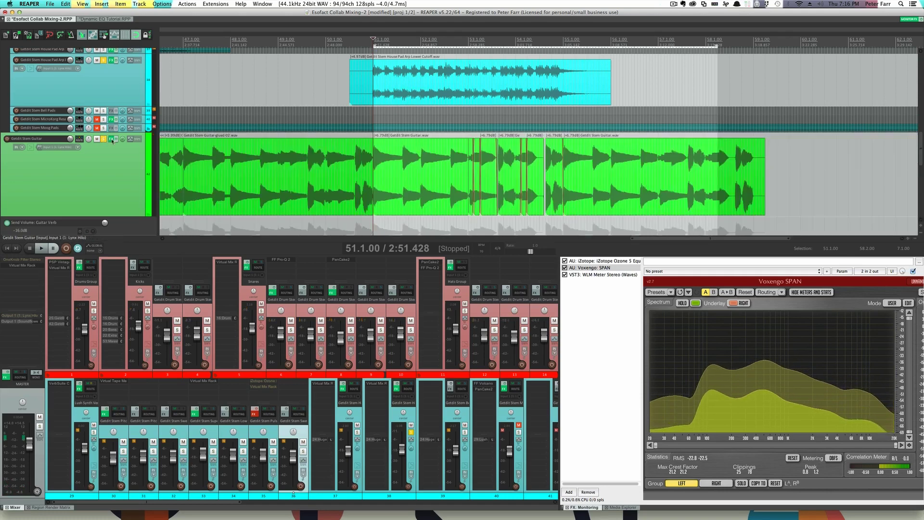
key(space)
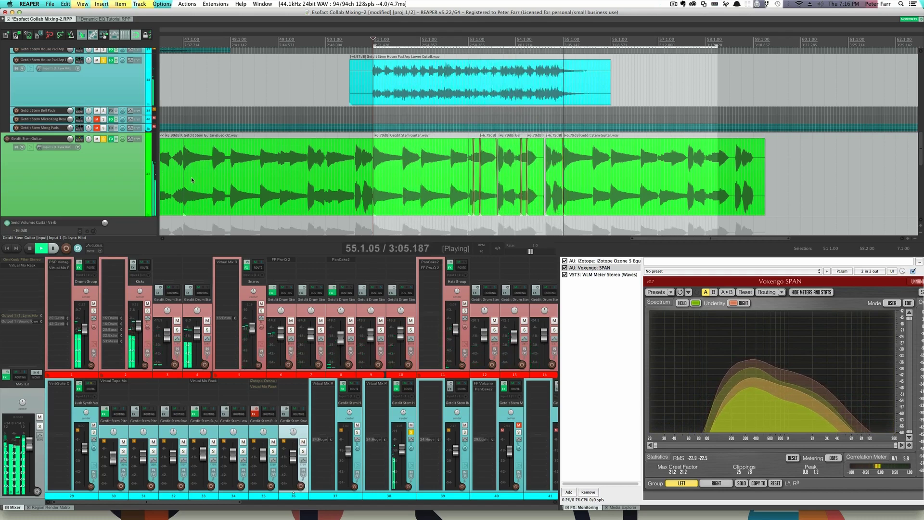
key(space)
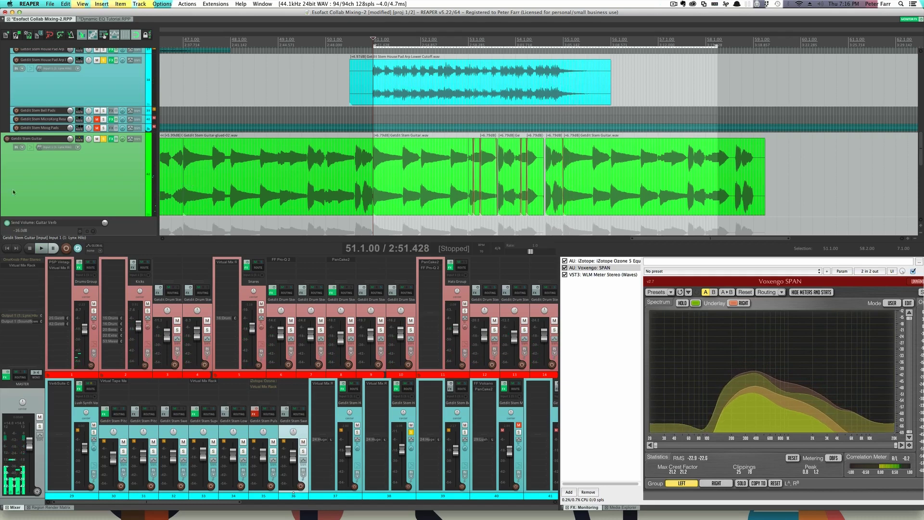
- Audition the Guitar track alone from 51.1.00 and examine its frequency peak in the Voxengo SPAN spectrum
click(104, 60)
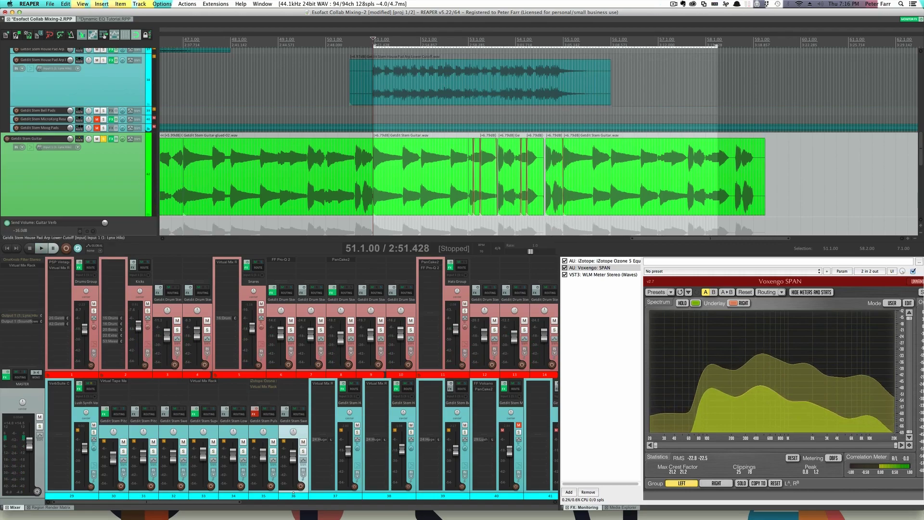
key(space)
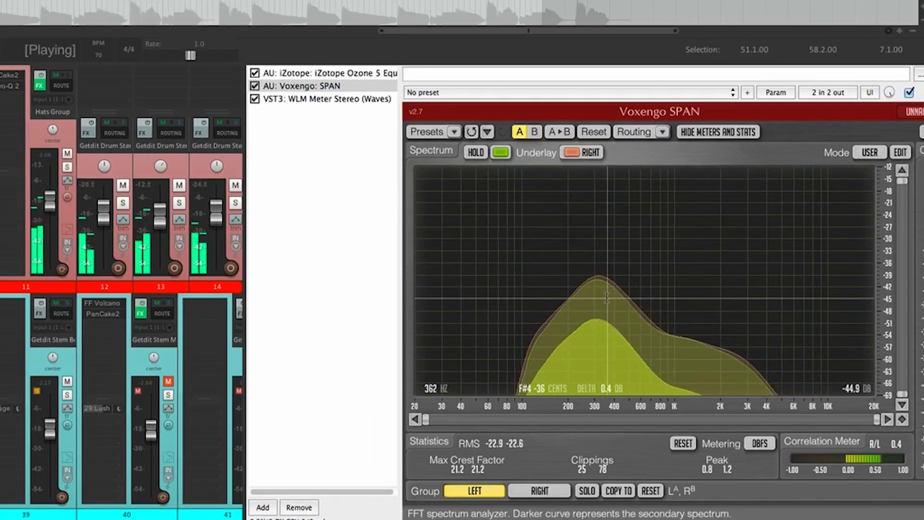
key(space)
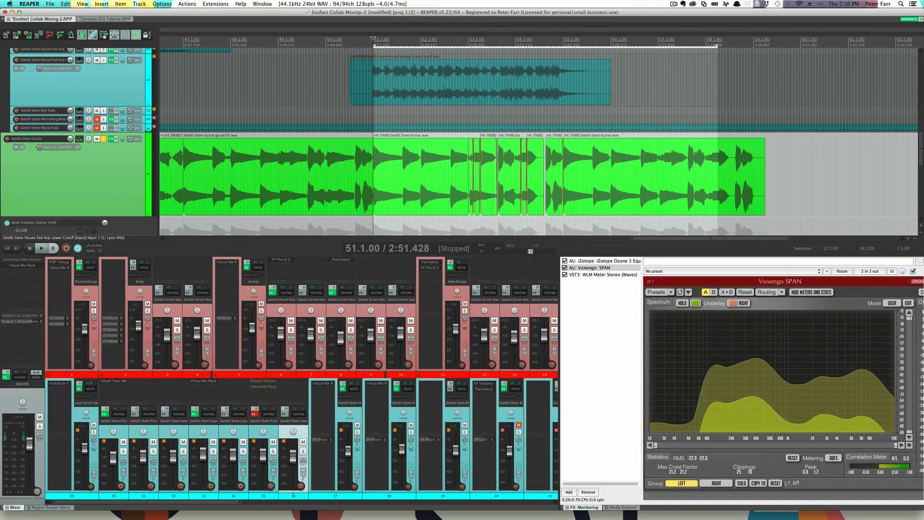
- Solo only the House Pad Arp Lower Cutoff track and play it while examining its peak in the SPAN spectrum
click(115, 98)
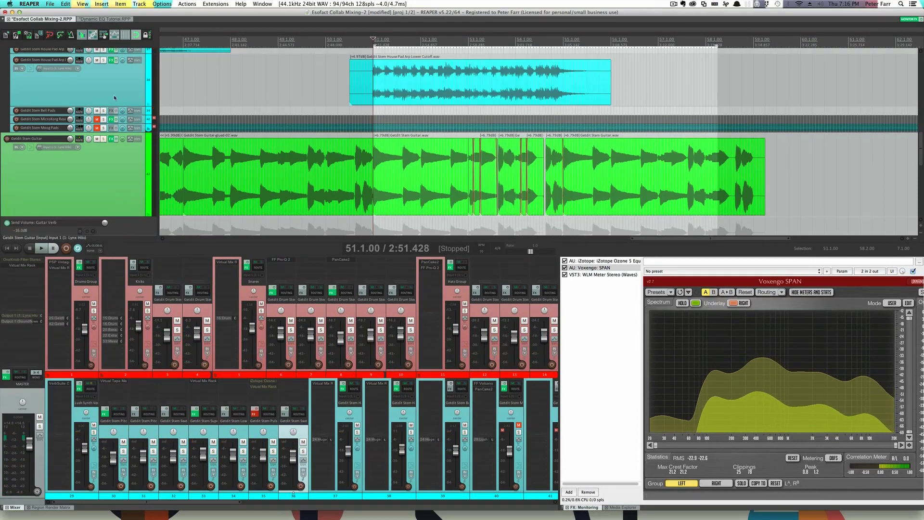
click(103, 60)
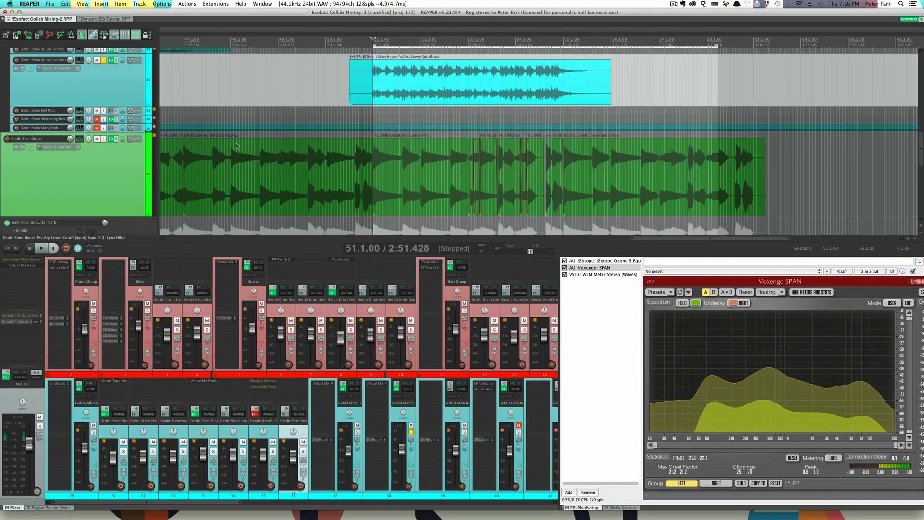
key(space)
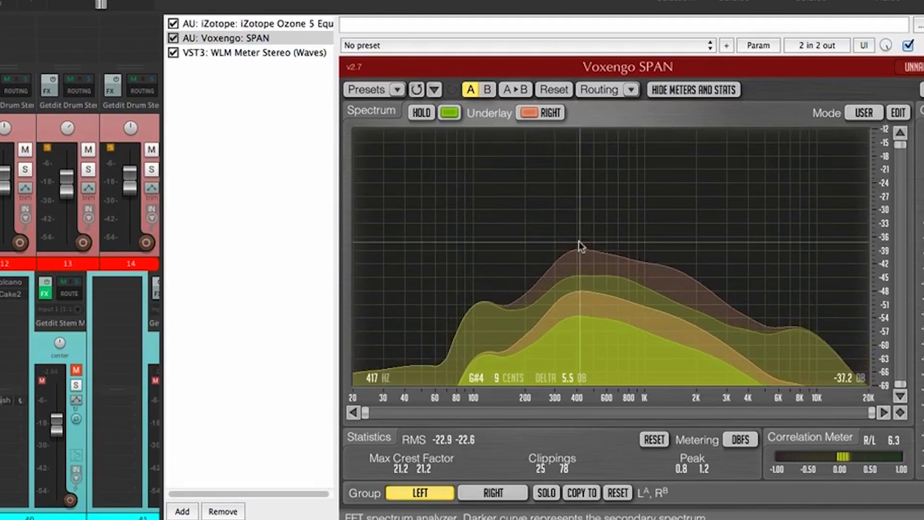
key(space)
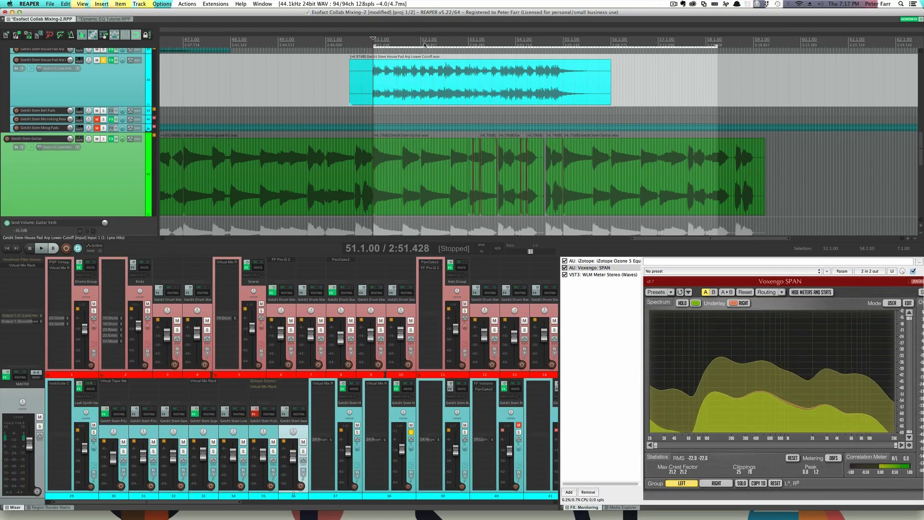
- Solo the Guitar track together with the House Pad Arp Lower Cutoff track and play them from 51.1.00
scroll(433, 123, left, 3)
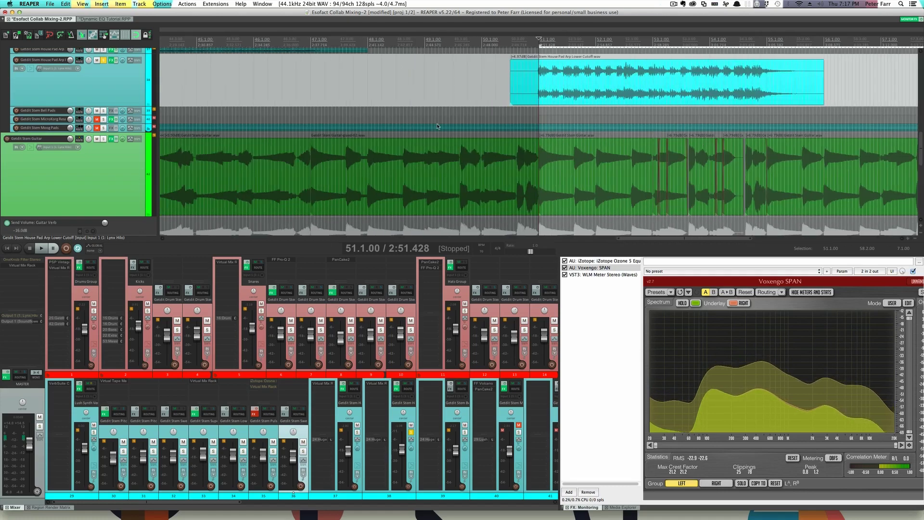
click(691, 173)
key(space)
scroll(690, 173, up, 5)
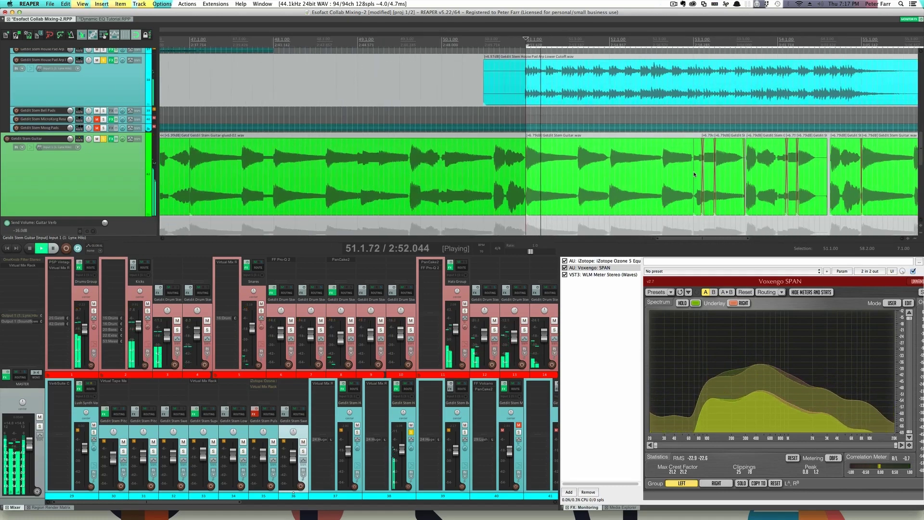
key(space)
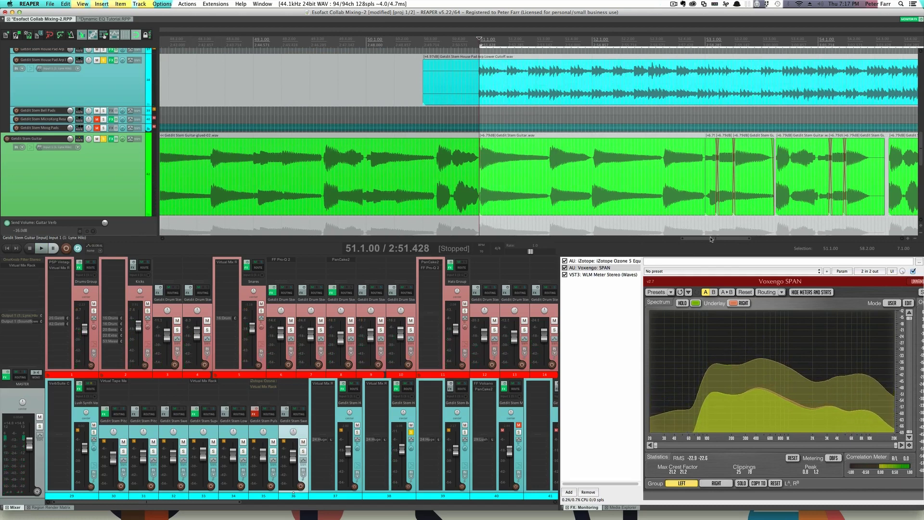
scroll(708, 241, right, 5)
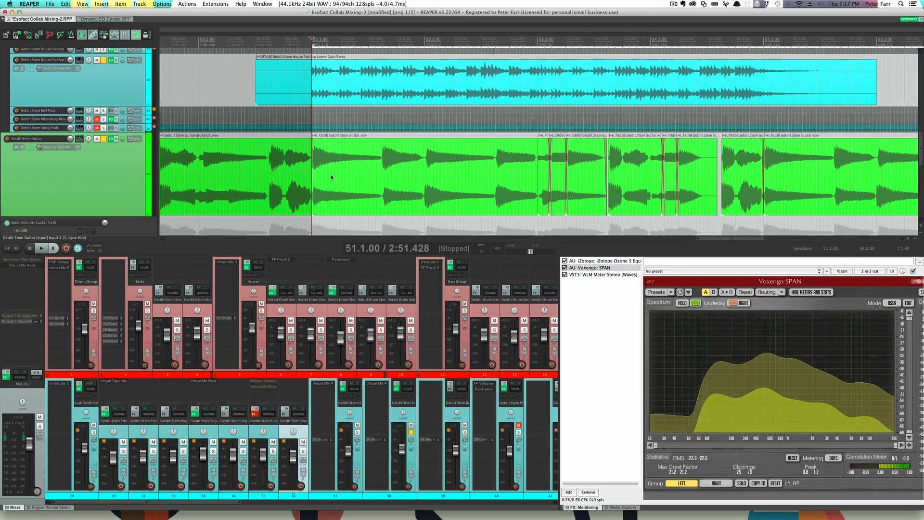
- Inspect the FG-S EQ settings in the House Pad Arp Lower Cutoff track's Virtual Mix Rack and close the plugin
click(377, 385)
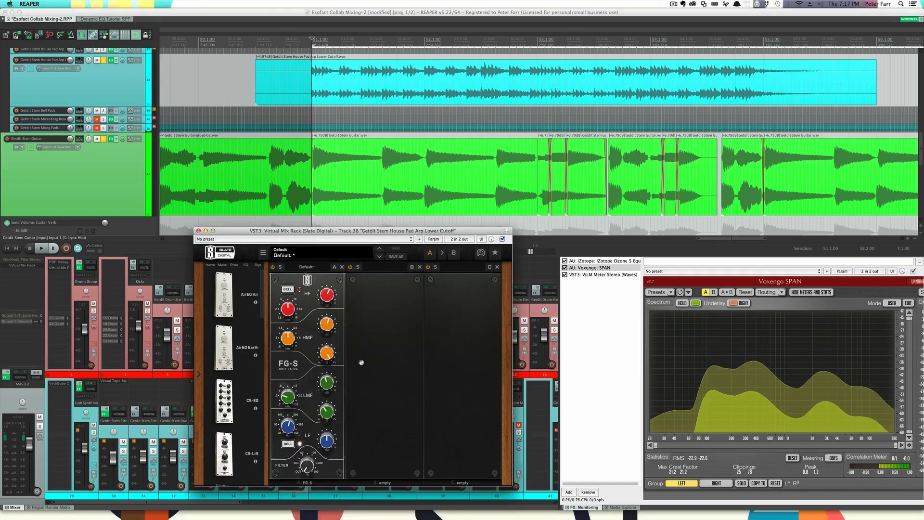
drag(348, 232, 457, 201)
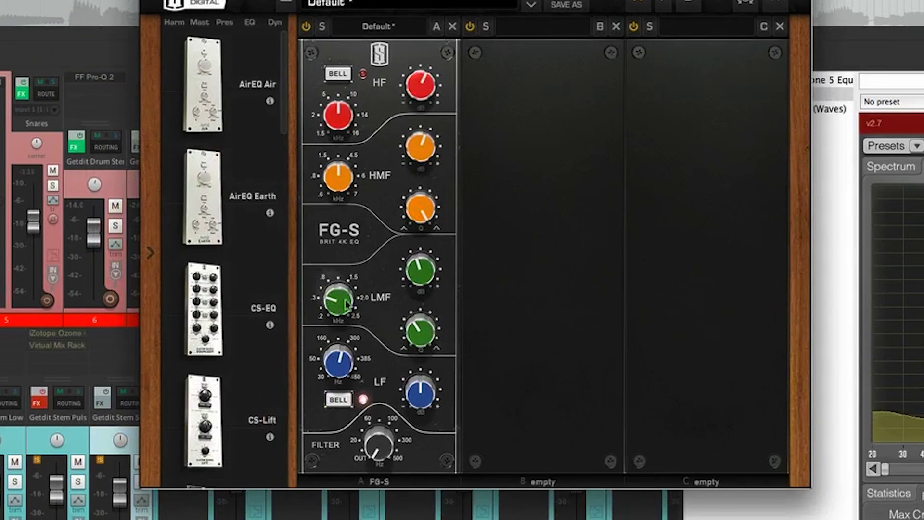
mouse_move(426, 320)
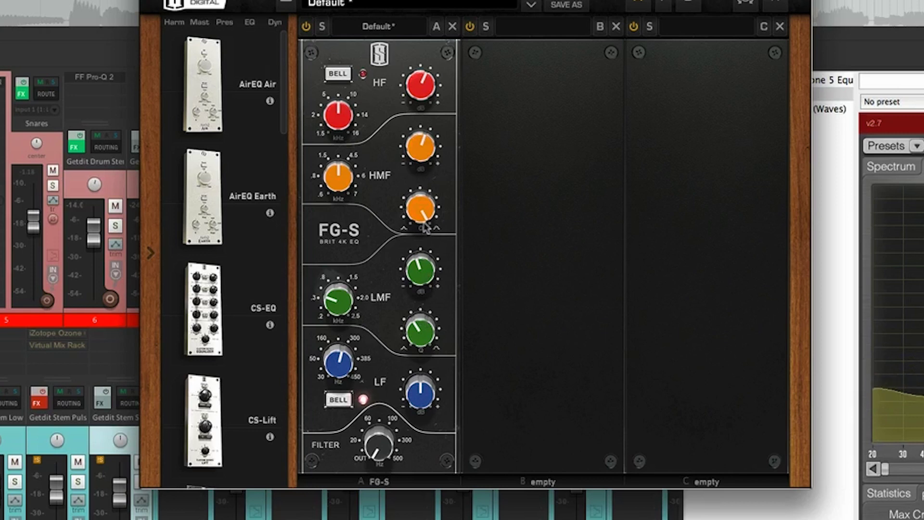
mouse_move(426, 218)
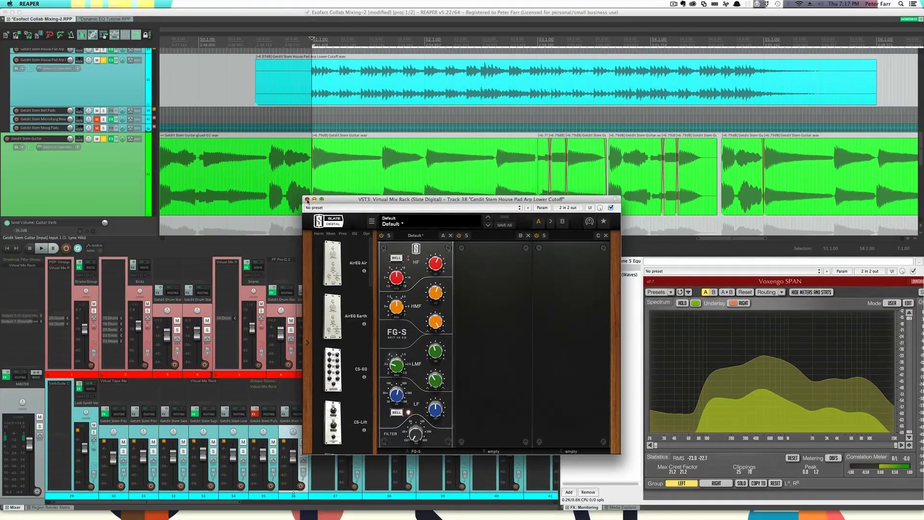
click(243, 97)
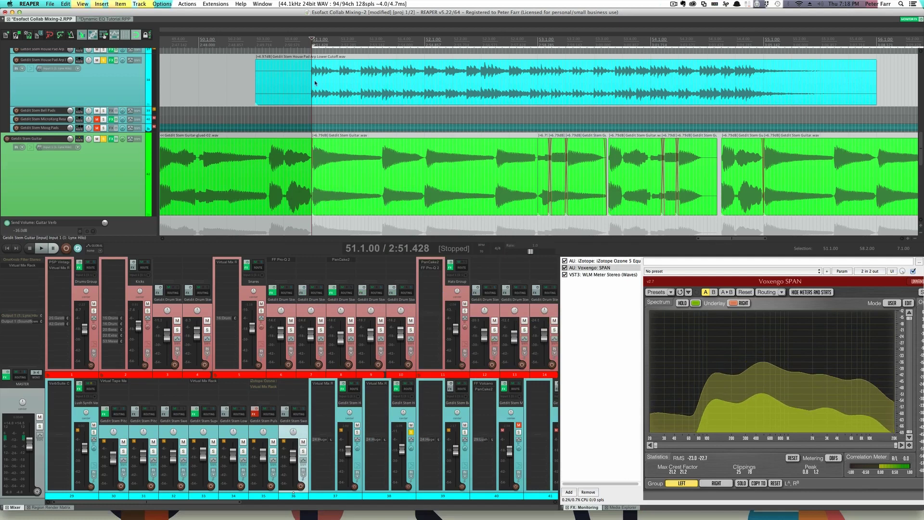
click(380, 384)
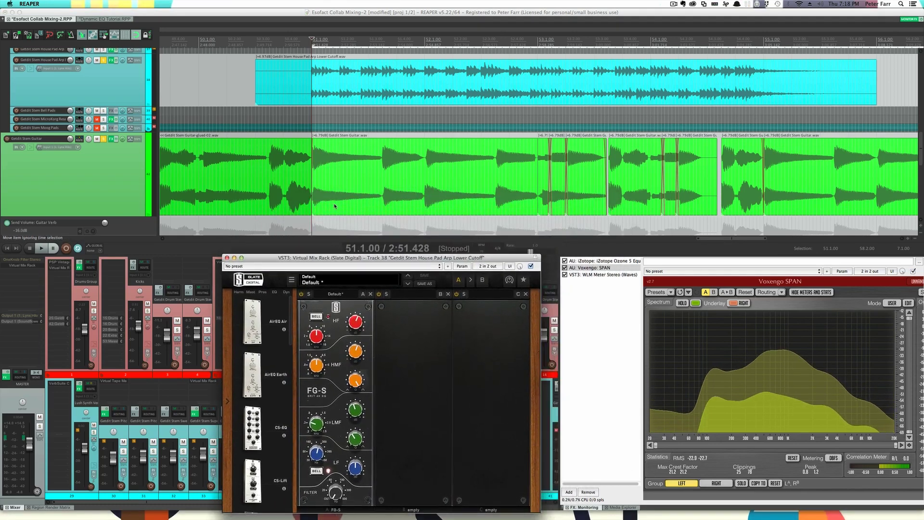
drag(380, 257, 392, 203)
click(239, 203)
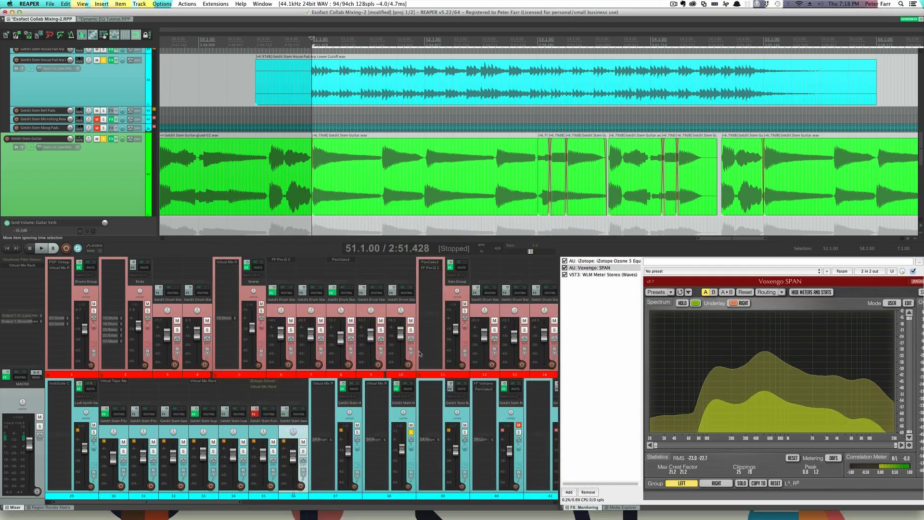
- Bypass the Virtual Mix Rack on the House Pad Arp Lower Cutoff track and add TDR Nova to its effects chain
click(397, 388)
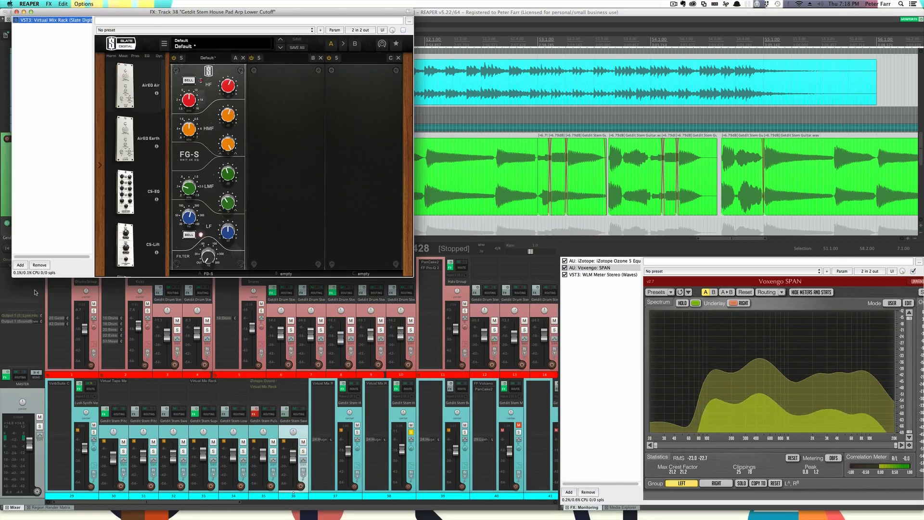
click(20, 265)
text(nova)
key(Return)
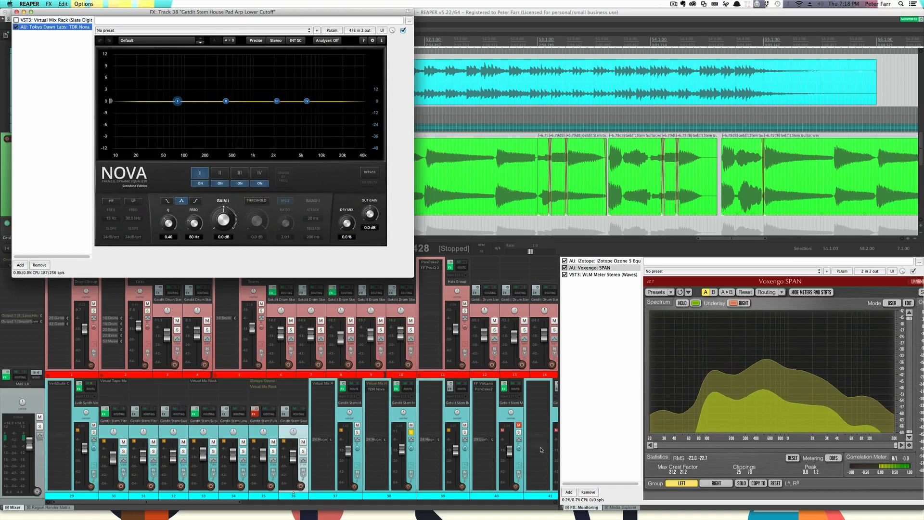
- Create a sidechain send from the Getdit Stem Guitar track to TDR Nova on the House Pad Arp Lower Cutoff track
drag(189, 503, 252, 503)
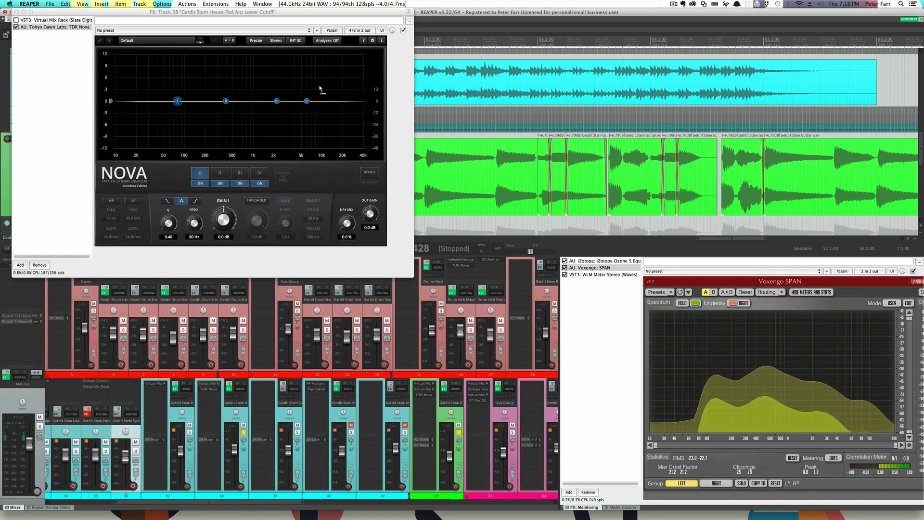
drag(267, 82, 267, 80)
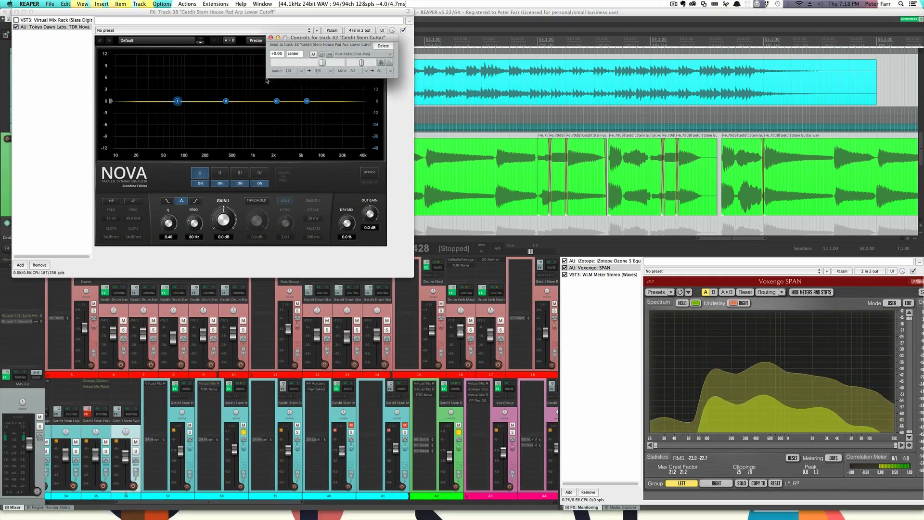
click(272, 38)
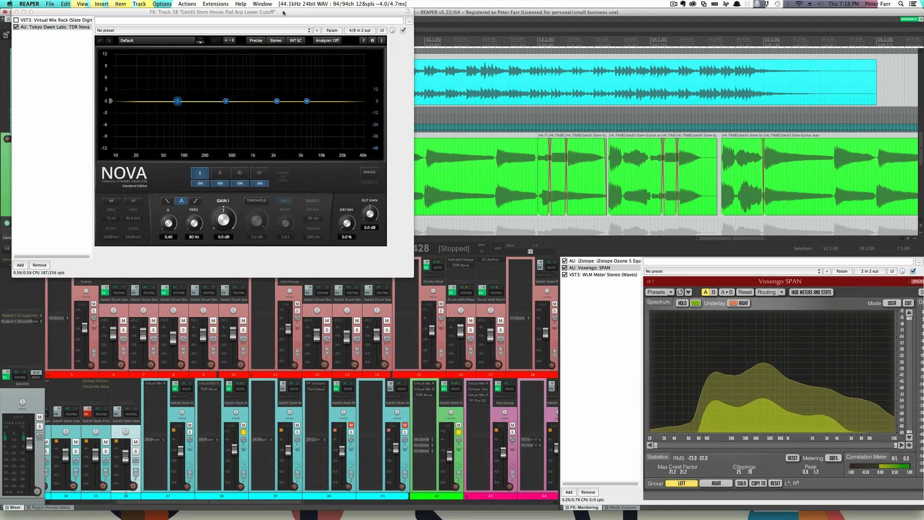
- Set TDR Nova's sidechain source to EXT SC
drag(284, 13, 358, 147)
click(370, 175)
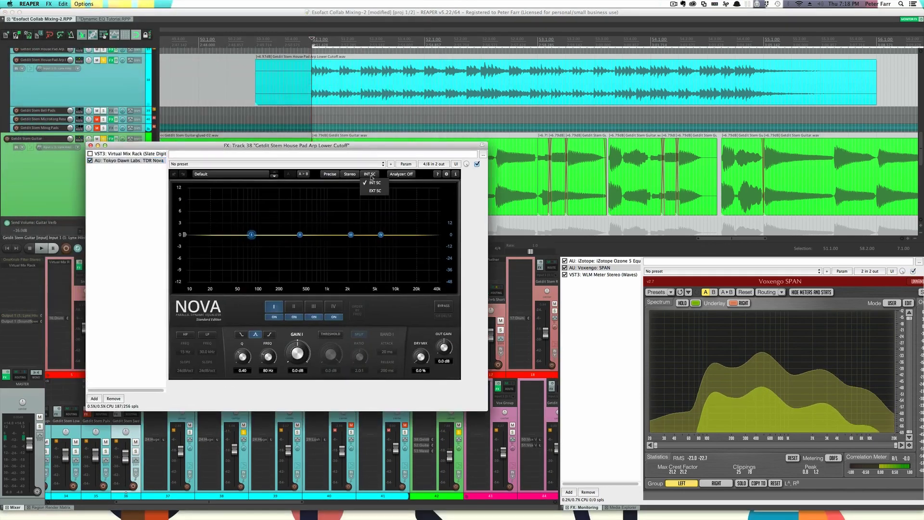
click(375, 191)
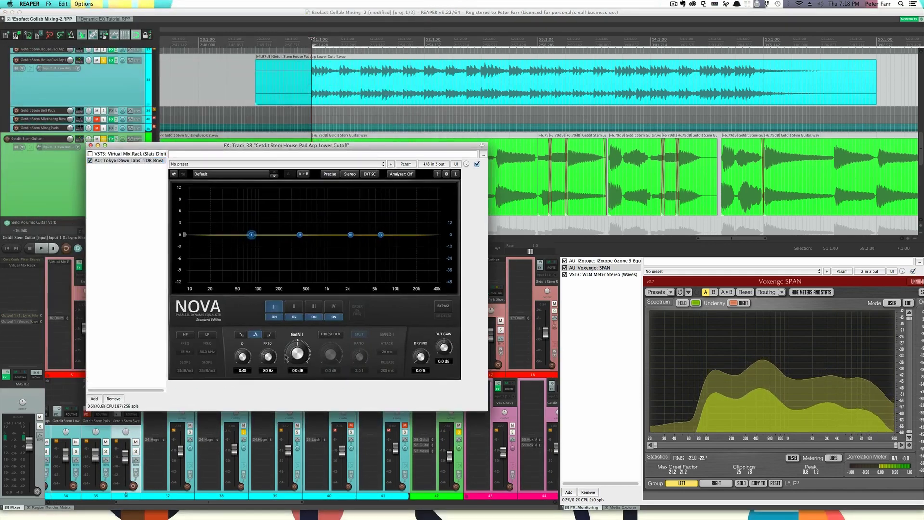
- Set TDR Nova's band II frequency to 377 Hz and enable the band's threshold
click(300, 236)
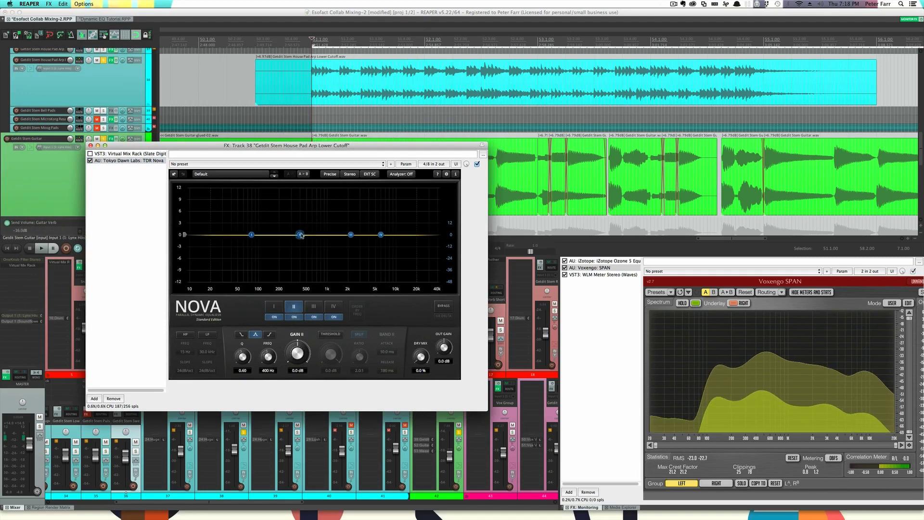
drag(312, 149, 580, 236)
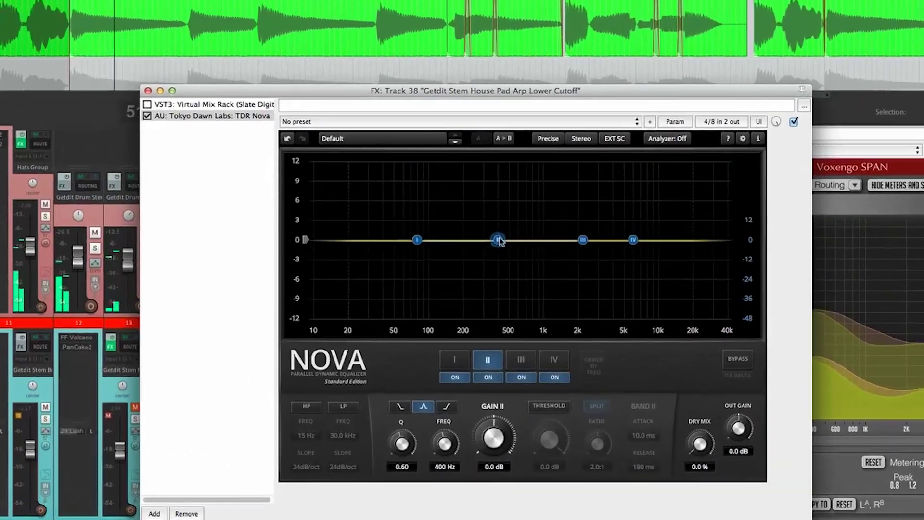
drag(500, 241, 498, 241)
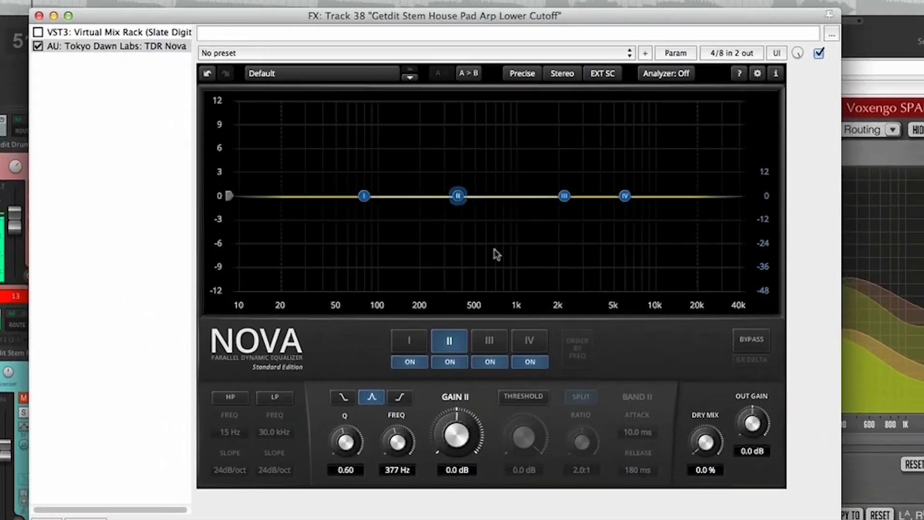
click(554, 407)
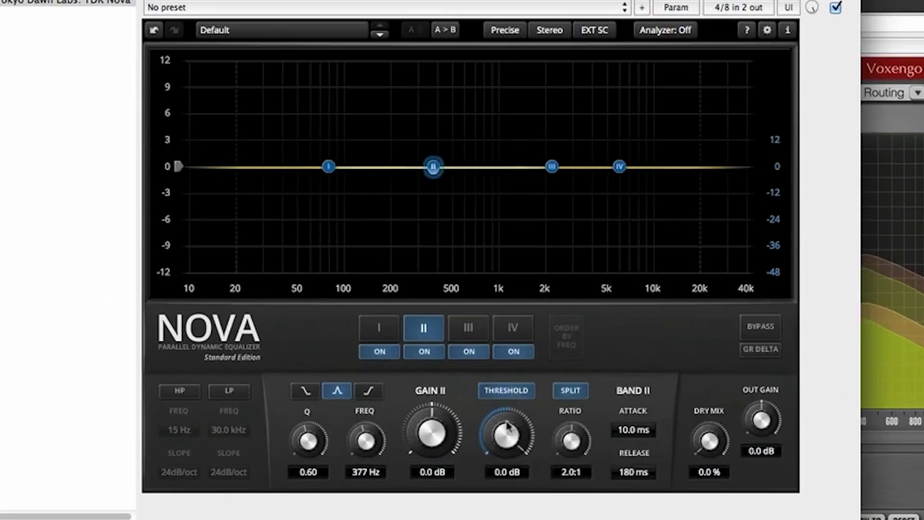
- Tune TDR Nova's band II to 364 Hz, -0.2 dB gain, -23.7 dB threshold, 2.4 ms attack and 88 ms release
drag(509, 427, 509, 453)
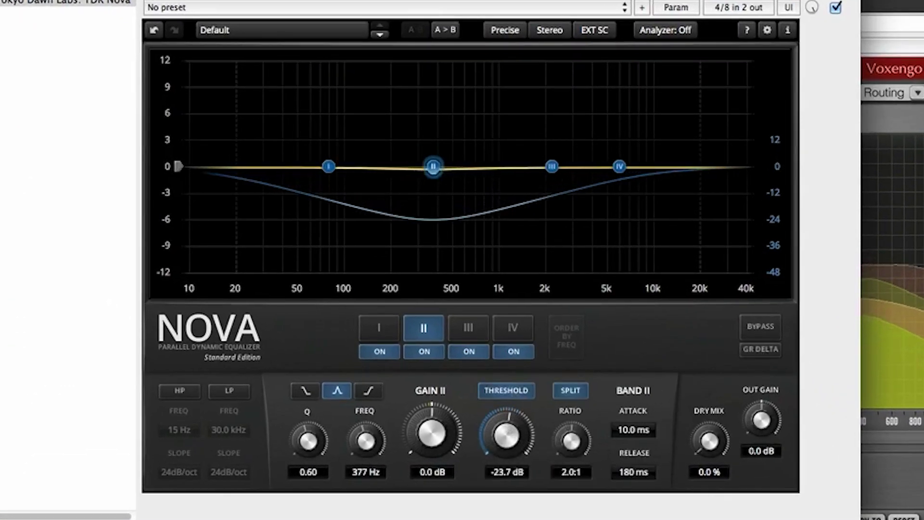
mouse_move(433, 167)
mouse_down()
mouse_move(406, 169)
mouse_move(433, 171)
mouse_up()
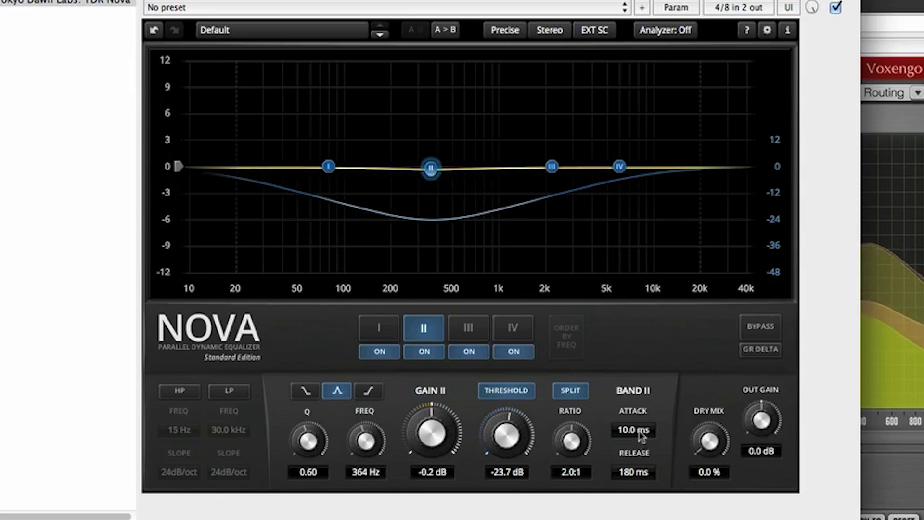
drag(633, 430, 634, 434)
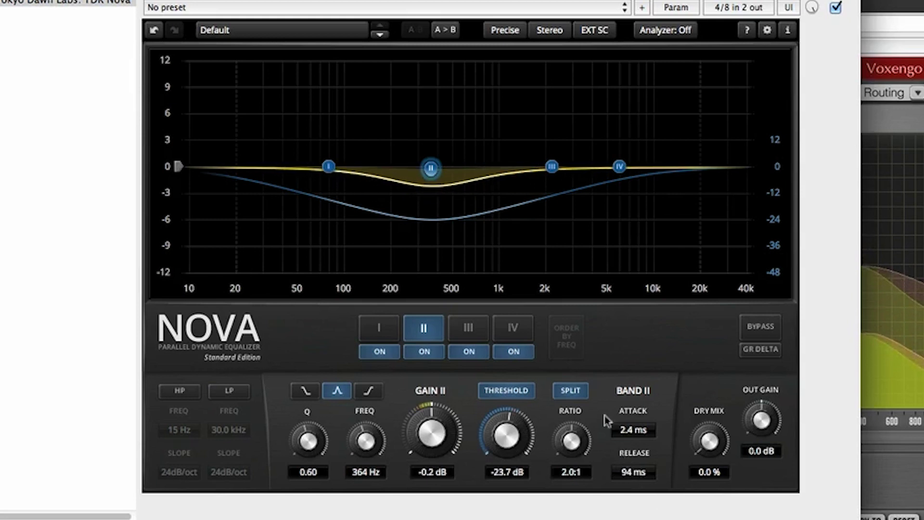
drag(633, 472, 633, 479)
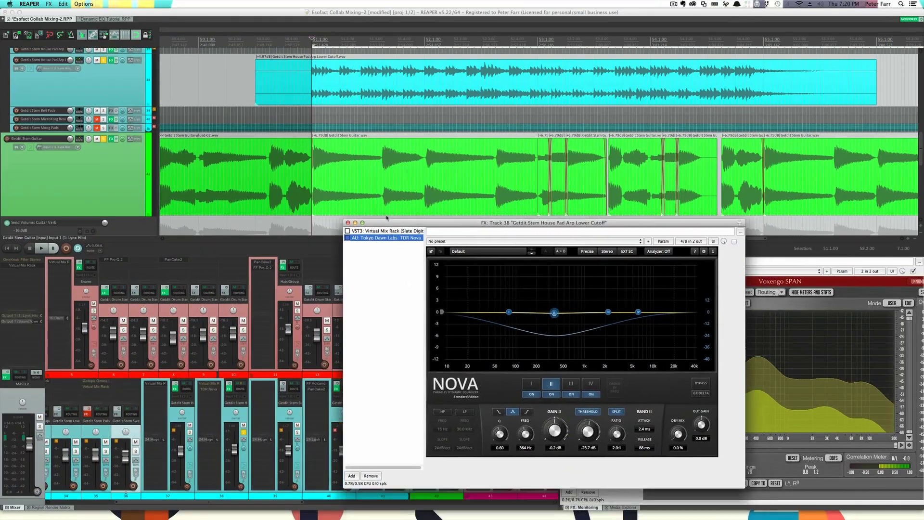
- Add the HOFA IQ-EQ plug-in to the House Pad Arp Lower Cutoff track's effects chain
drag(386, 222, 246, 64)
click(211, 318)
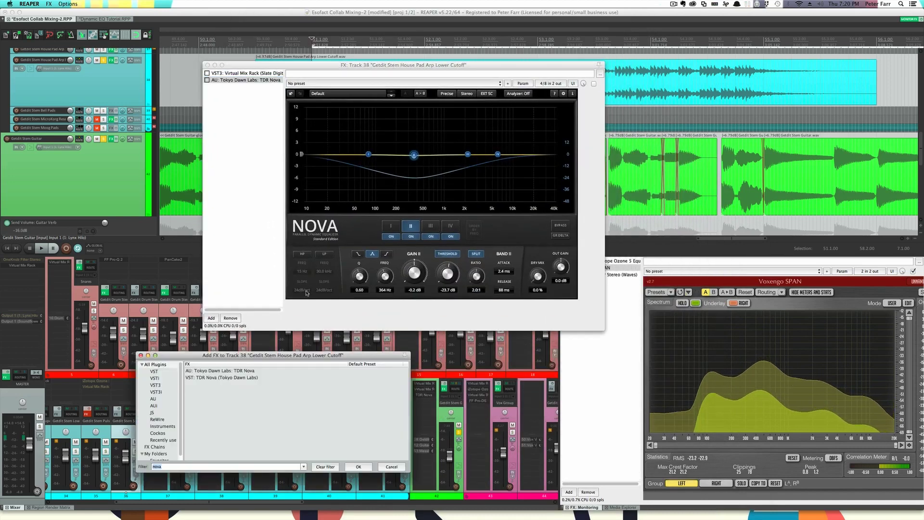
text(hofa)
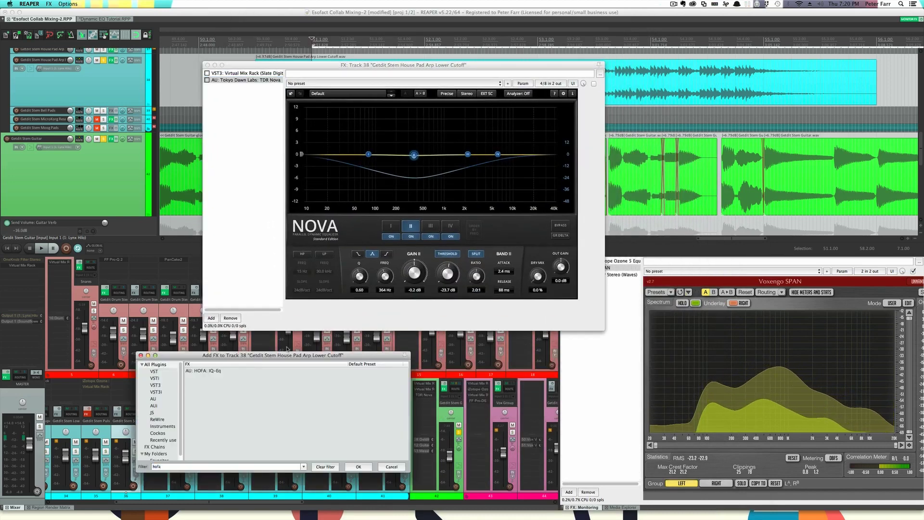
click(217, 372)
double_click(218, 371)
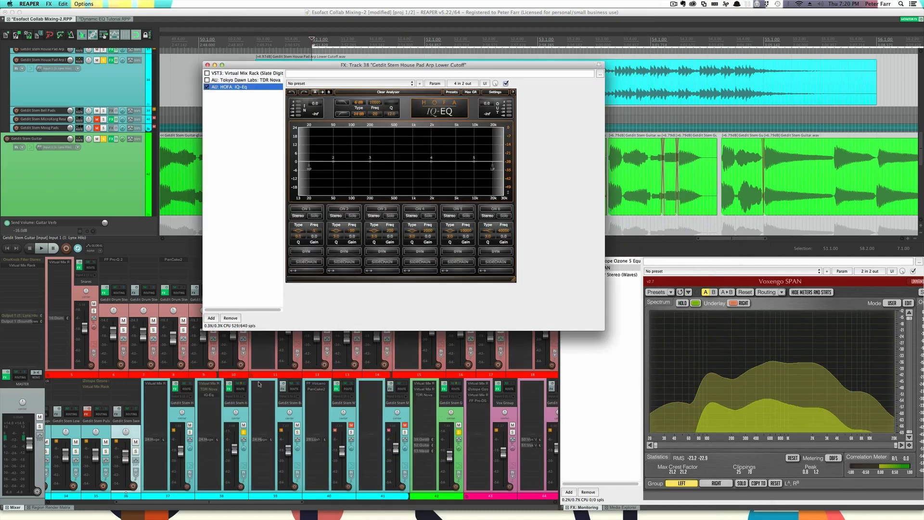
- Create a sidechain send from the guitar track to IQ-EQ on the pad arp track and reposition the effects window
drag(456, 389, 398, 159)
click(403, 117)
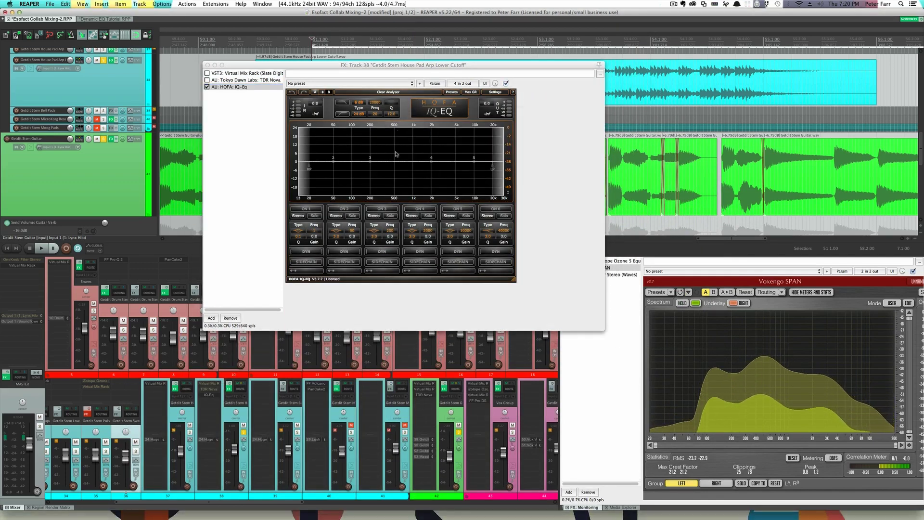
click(390, 68)
drag(390, 68, 374, 147)
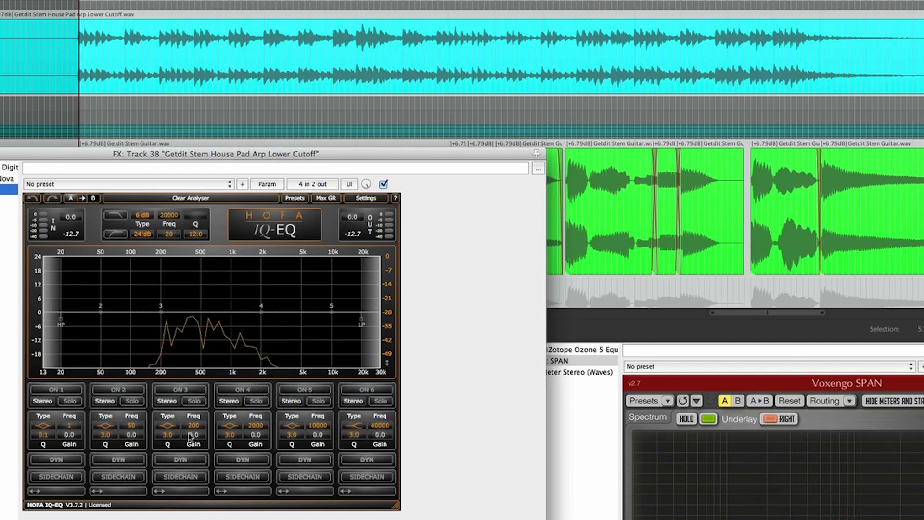
- Turn on IQ-EQ band 3 at 402 Hz with dynamics enabled and its sidechain set to external
click(186, 389)
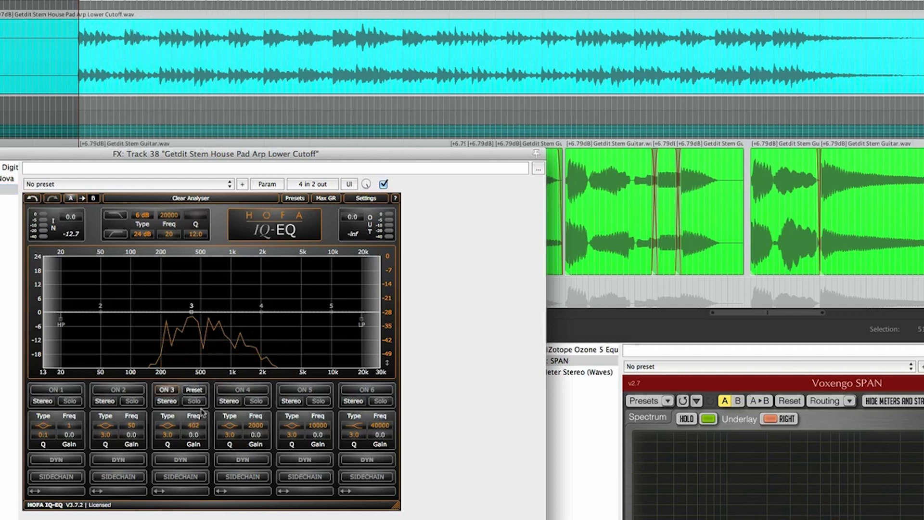
click(192, 461)
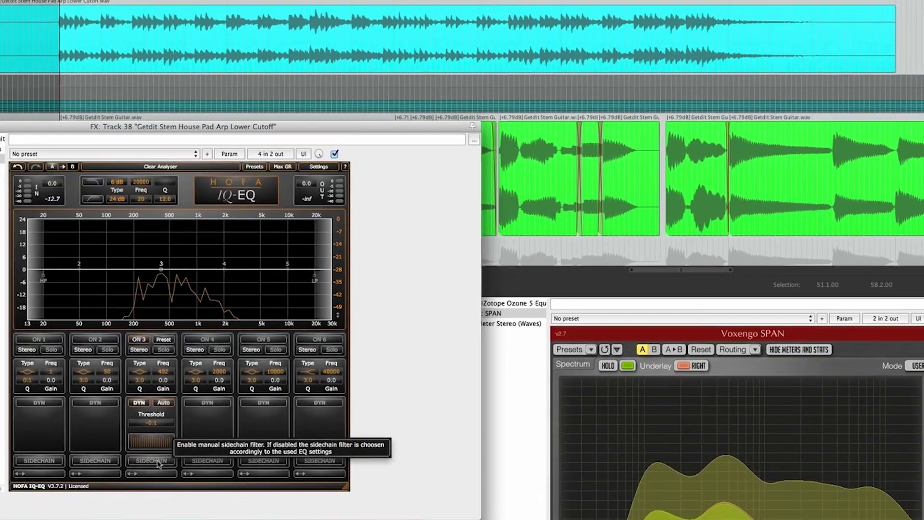
click(156, 462)
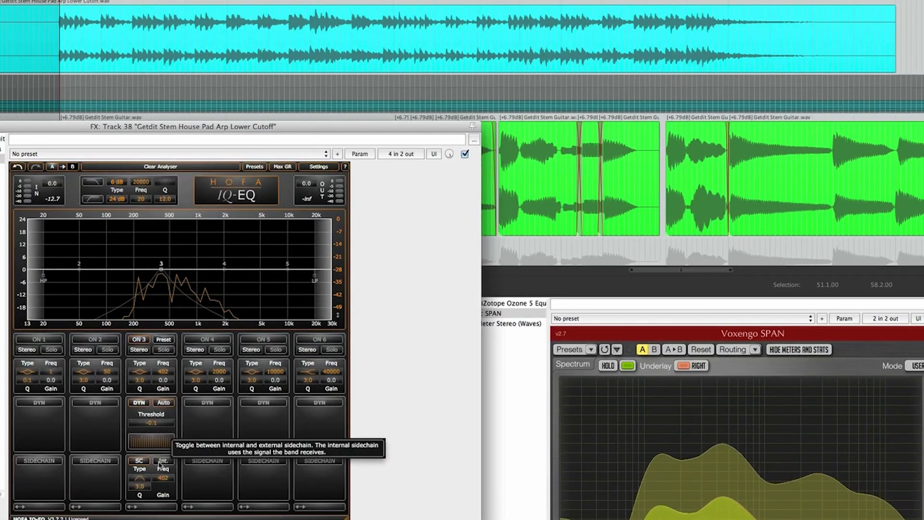
click(163, 462)
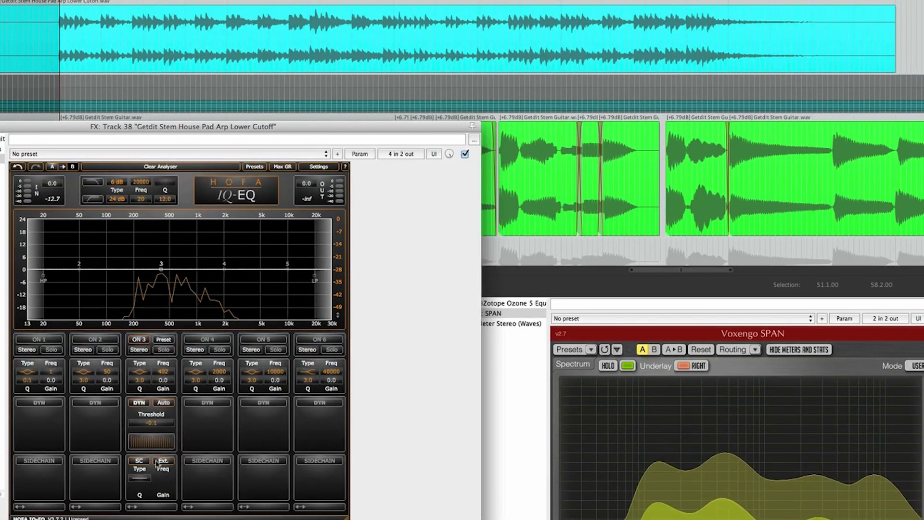
- Give band 3's sidechain a bell-shaped filter at 402 Hz with Q 2.4, and set the band's own Q to 2.6
click(145, 478)
click(142, 427)
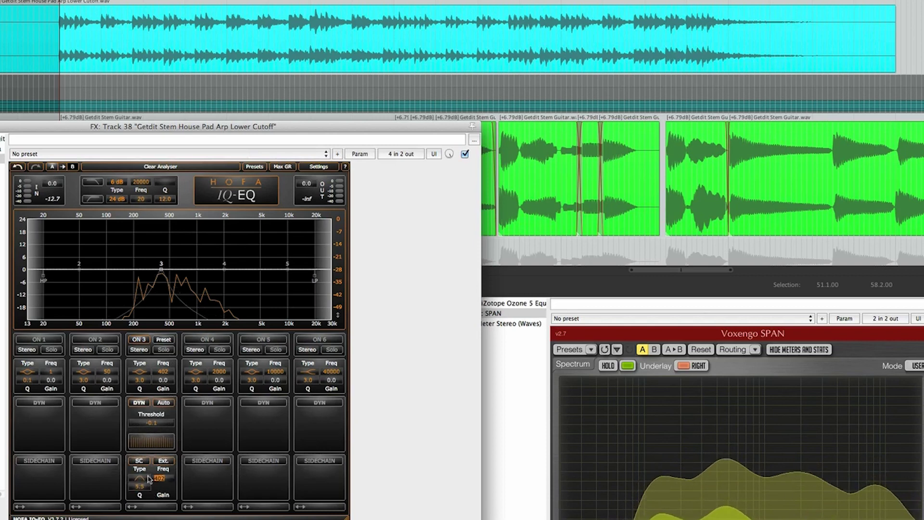
drag(145, 489, 169, 413)
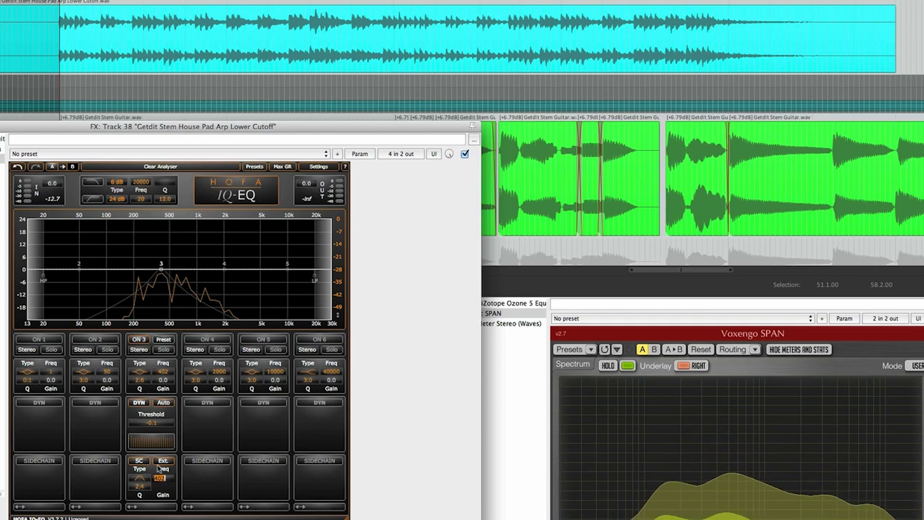
- During playback, switch band 3's dynamics from automatic to manual with ratio 12:1, threshold -26.1, attack 3.0 and release 57.0
key(space)
click(164, 403)
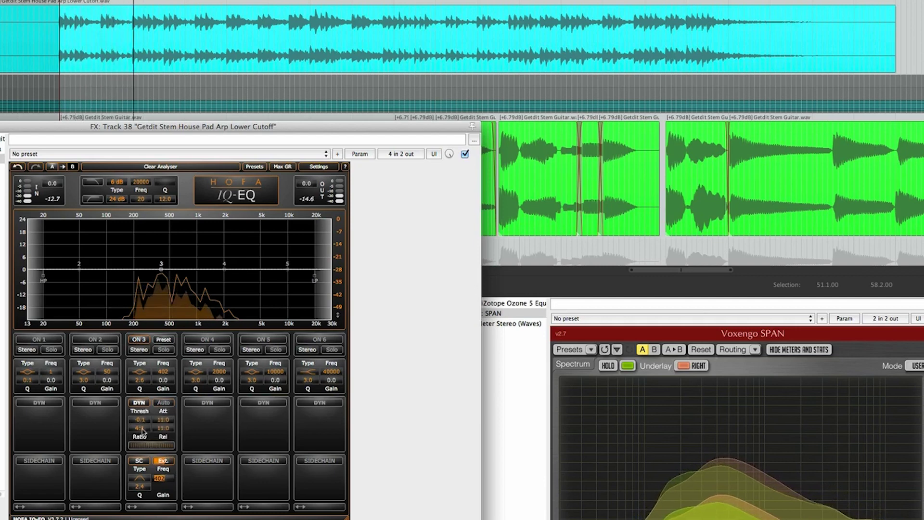
drag(143, 428, 155, 453)
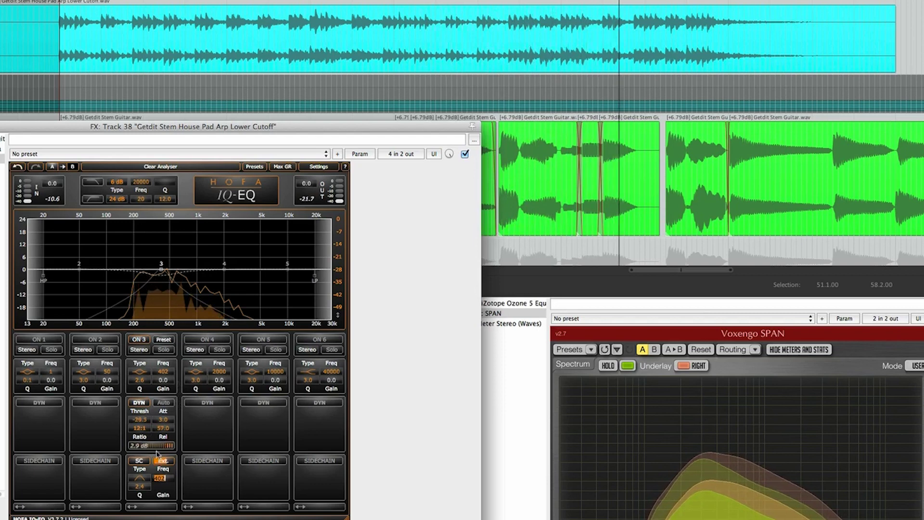
key(space)
- Set the EQ display range to ±6 dB and, during playback, refine band 3 to threshold -26.5 and Q 2.2
click(319, 168)
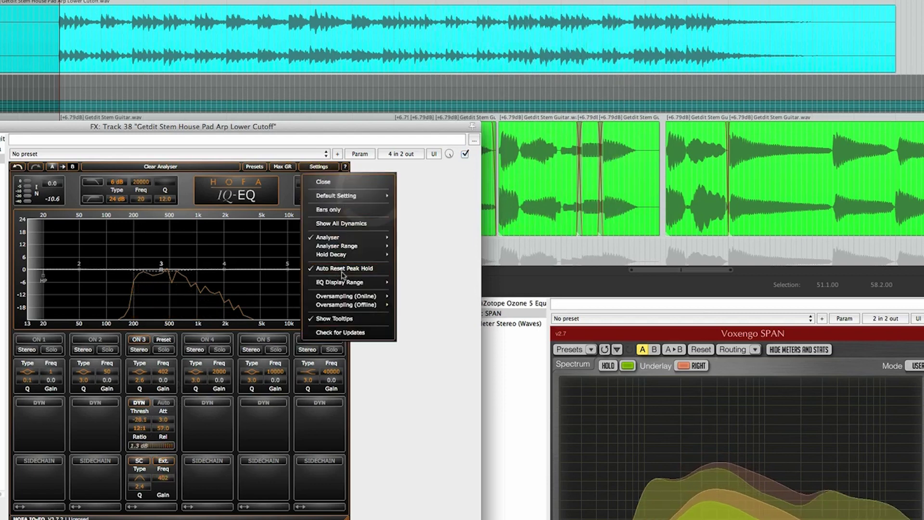
mouse_move(352, 282)
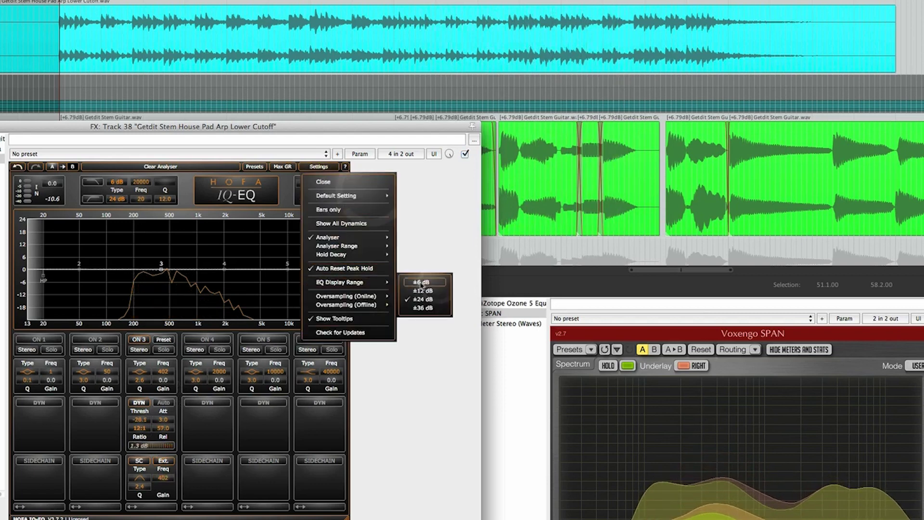
click(422, 283)
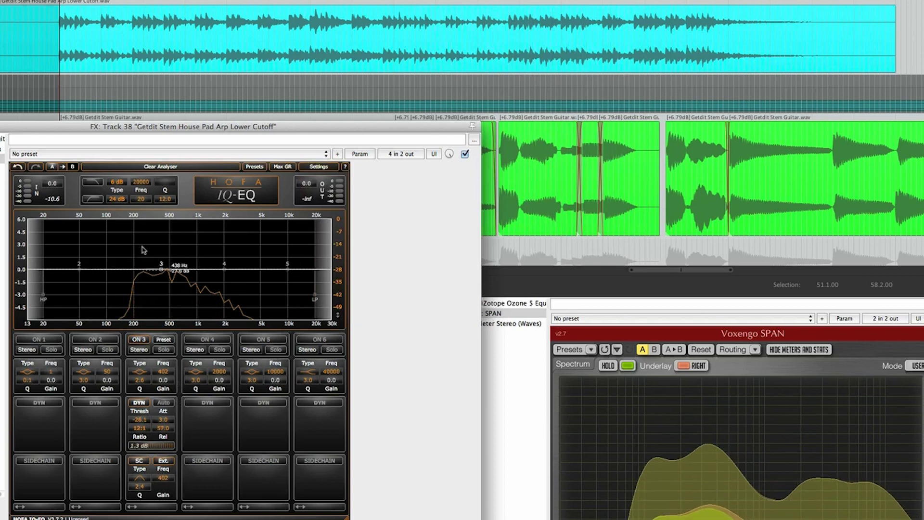
key(space)
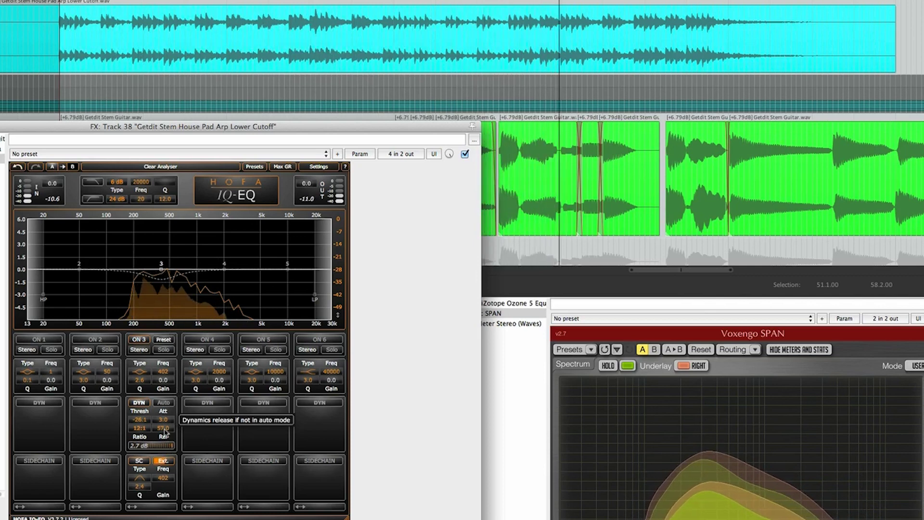
drag(144, 420, 143, 420)
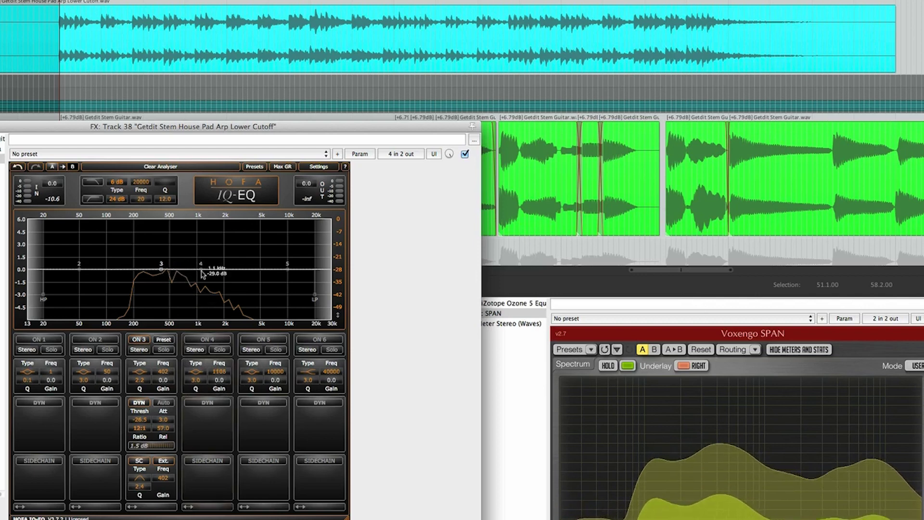
- Enable band 4 at 1106 Hz with manual dynamics, setting its attack to 3 and its release to 57
click(208, 405)
click(220, 404)
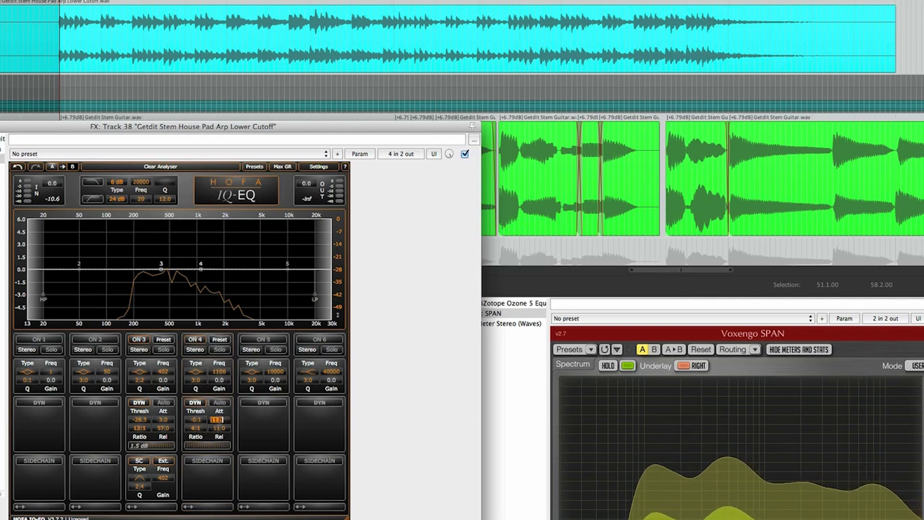
text(3)
key(Return)
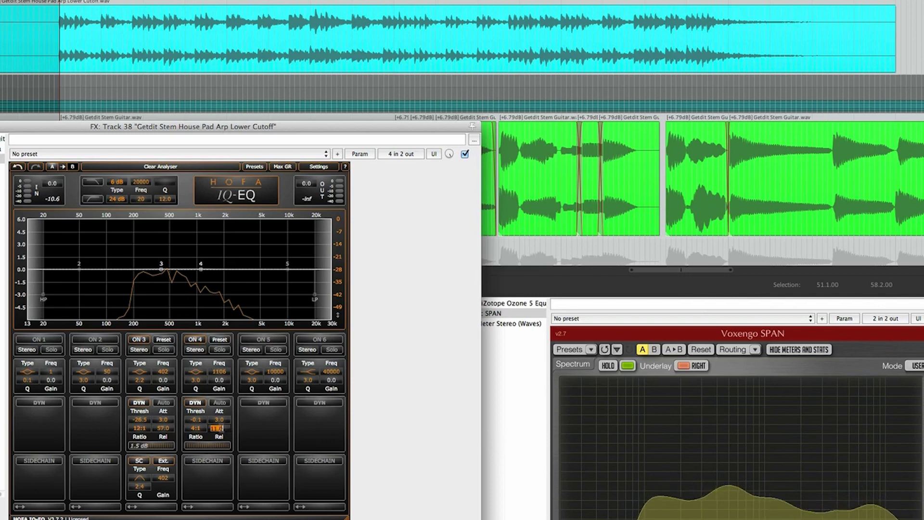
text(57)
key(Return)
- Set band 4's dynamics threshold to -26.5 and its expansion ratio to 1:7
double_click(203, 422)
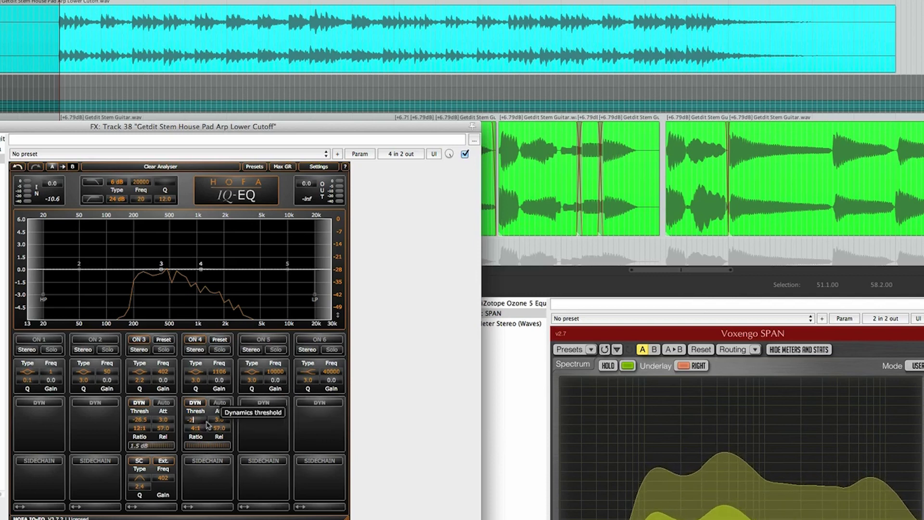
text(-26.5)
key(Return)
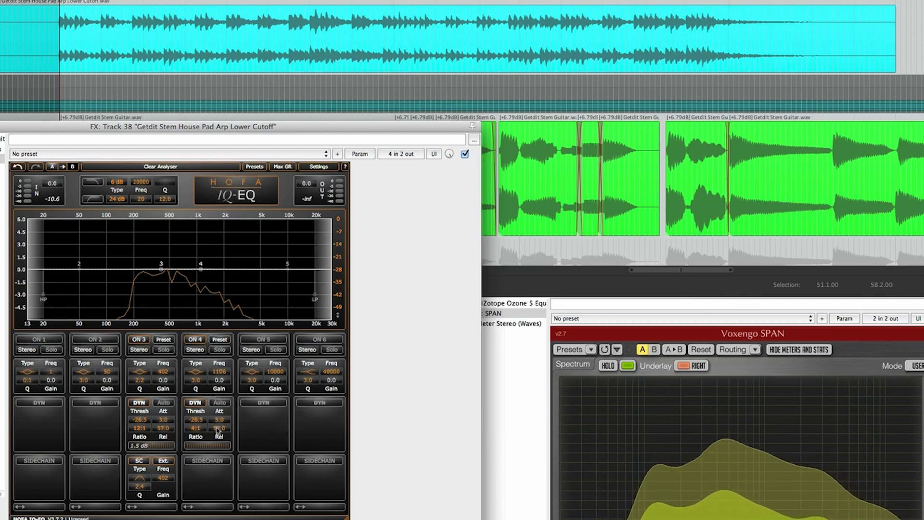
drag(216, 428, 215, 436)
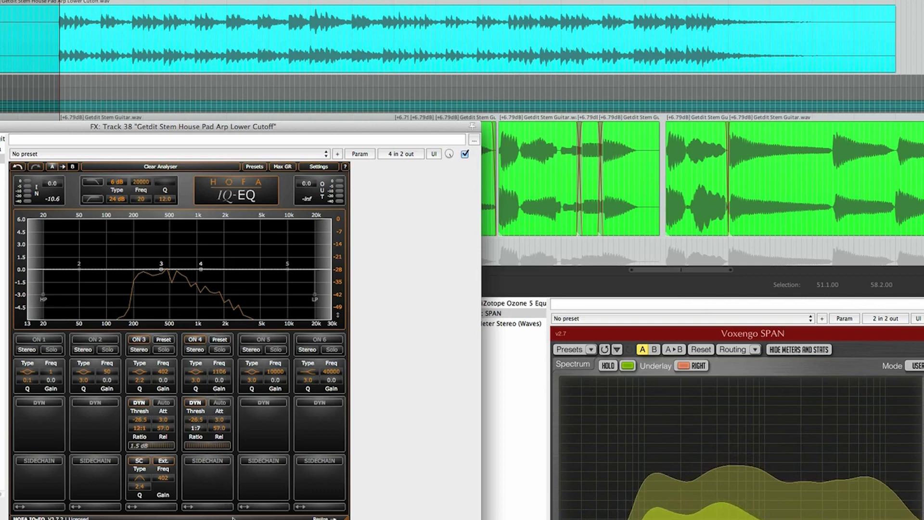
drag(233, 517, 236, 508)
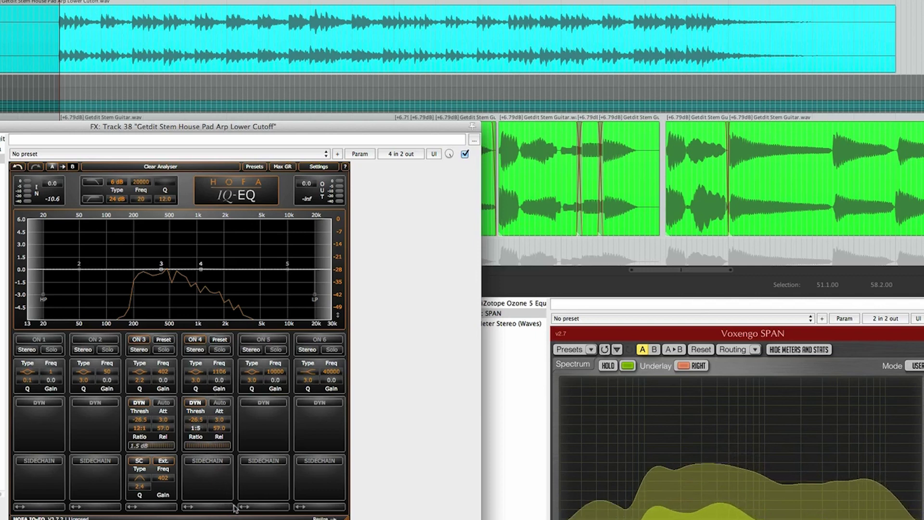
- Enable band 4's sidechain filter at 400 Hz with Q 2.4, and tune the band to 1061 Hz, Q 2.0 and ratio 1:9
click(213, 463)
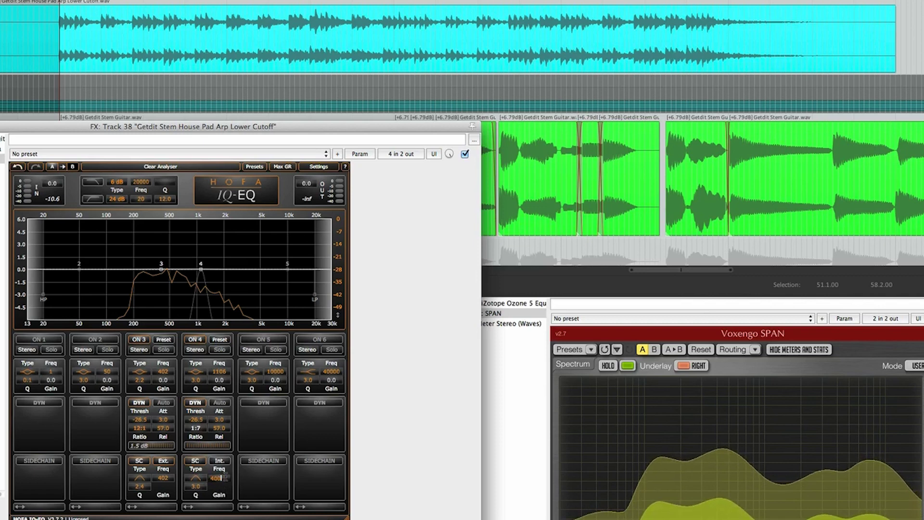
drag(224, 478, 228, 480)
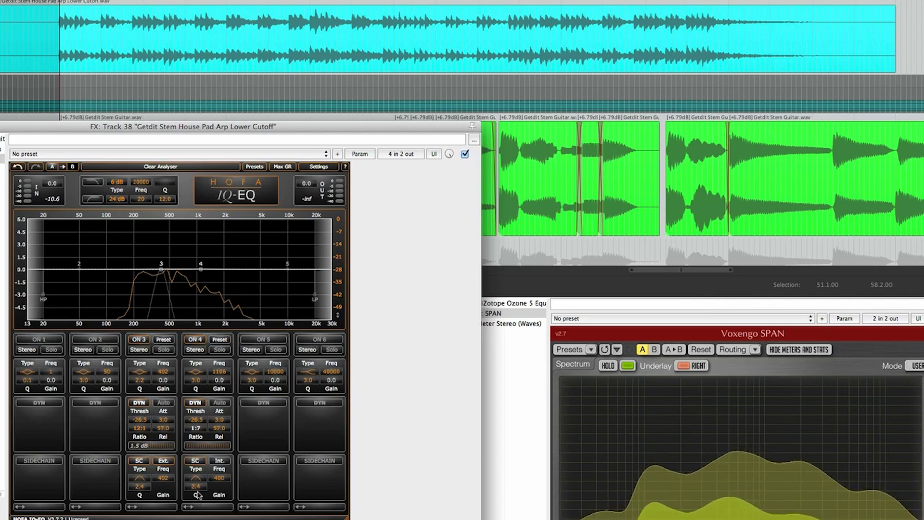
drag(219, 372, 224, 374)
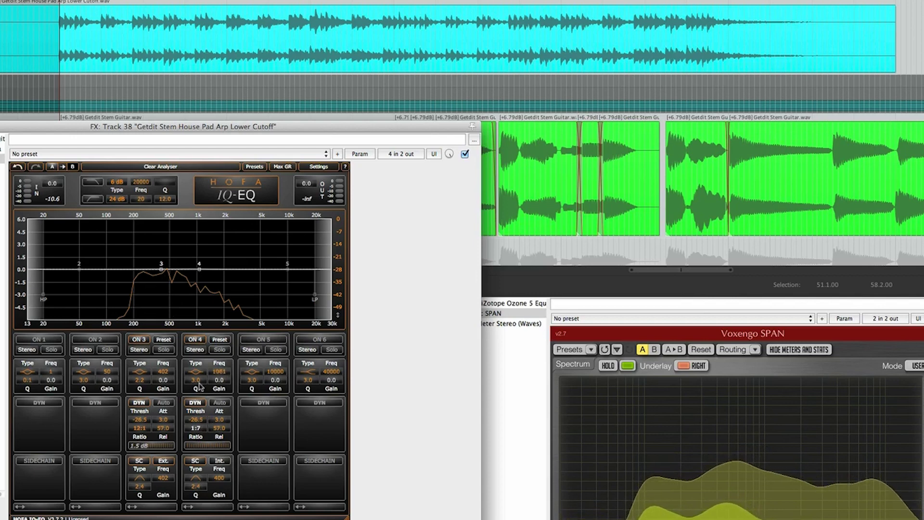
key(space)
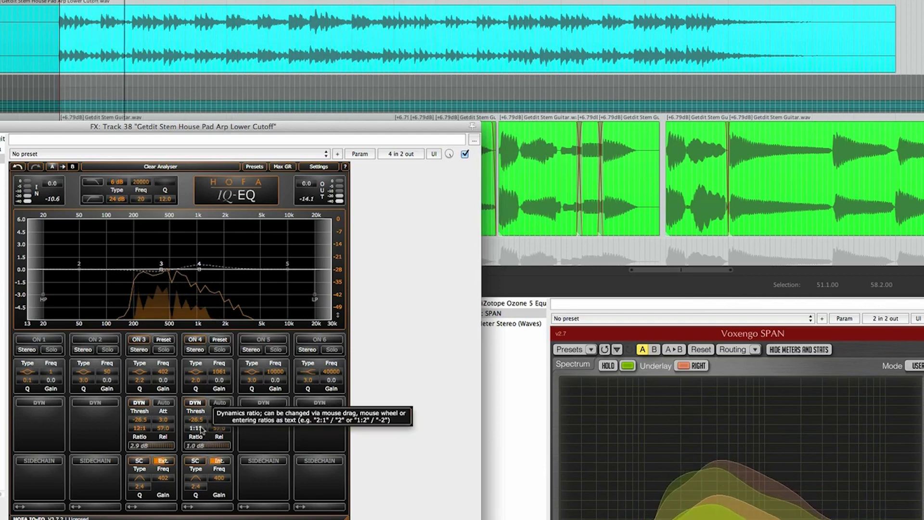
drag(202, 430, 209, 419)
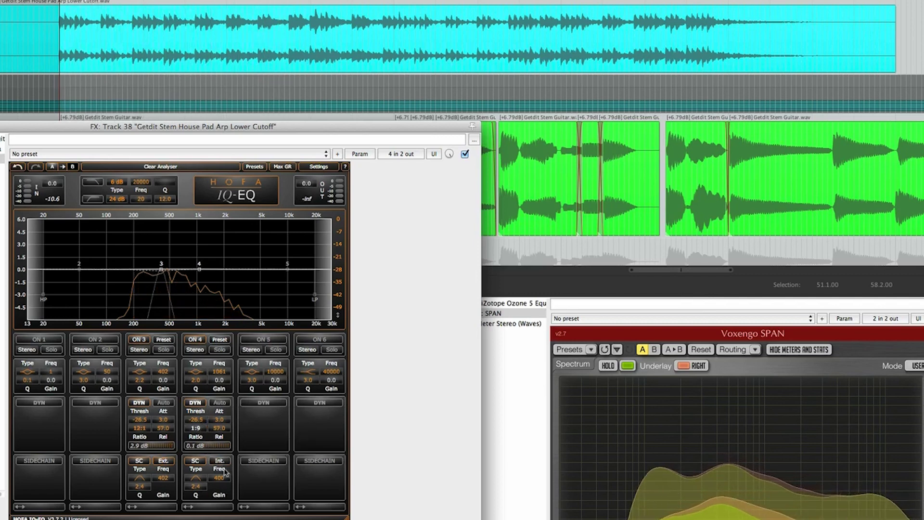
- Use an external sidechain with a bell-shaped 400 Hz filter and ratio 1:2 on band 4, stop playback and close the effects window
click(203, 478)
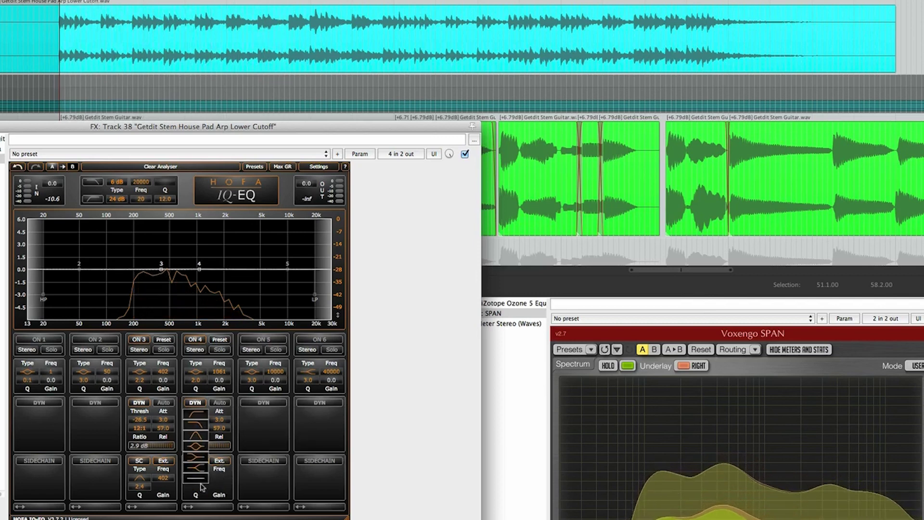
click(195, 436)
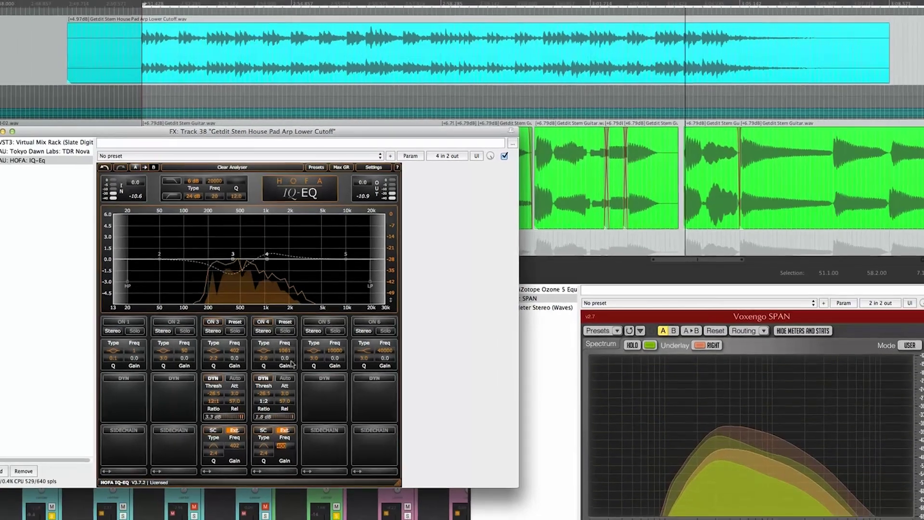
key(space)
click(198, 142)
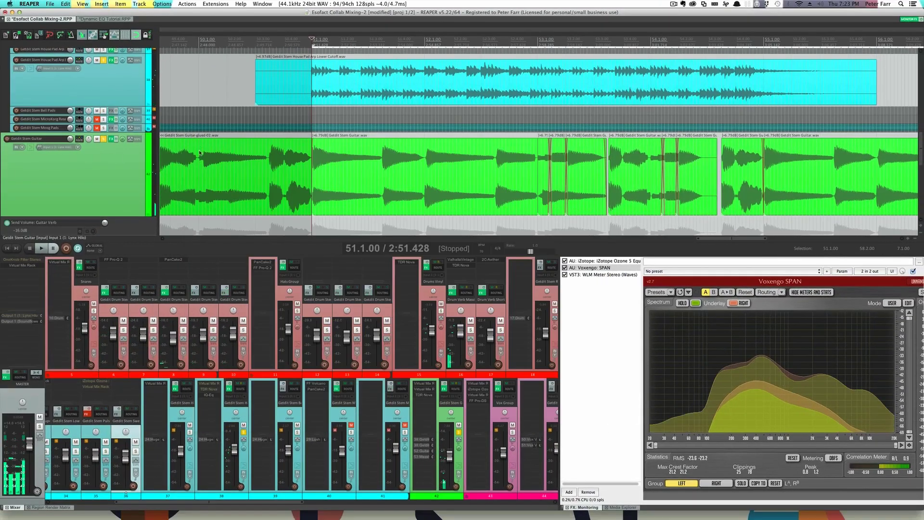